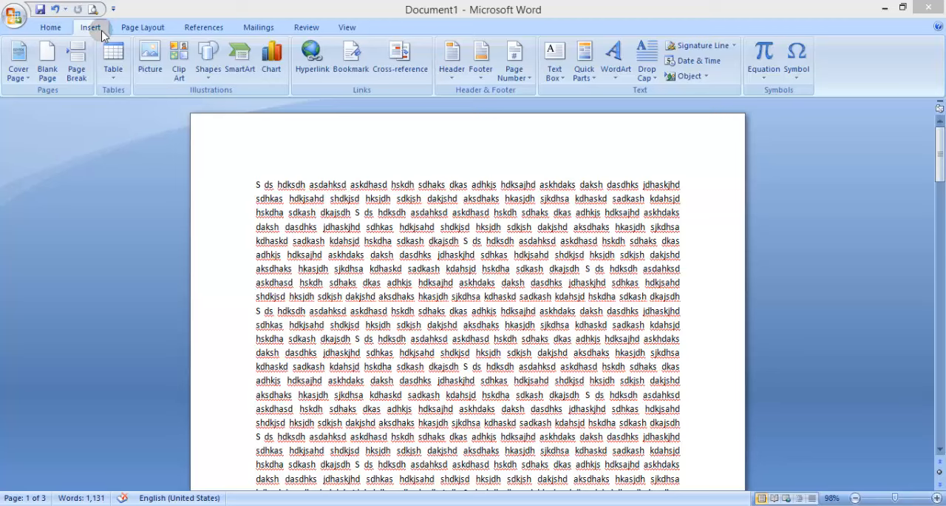
{"action": "left_click", "coordinate": [58, 33]}
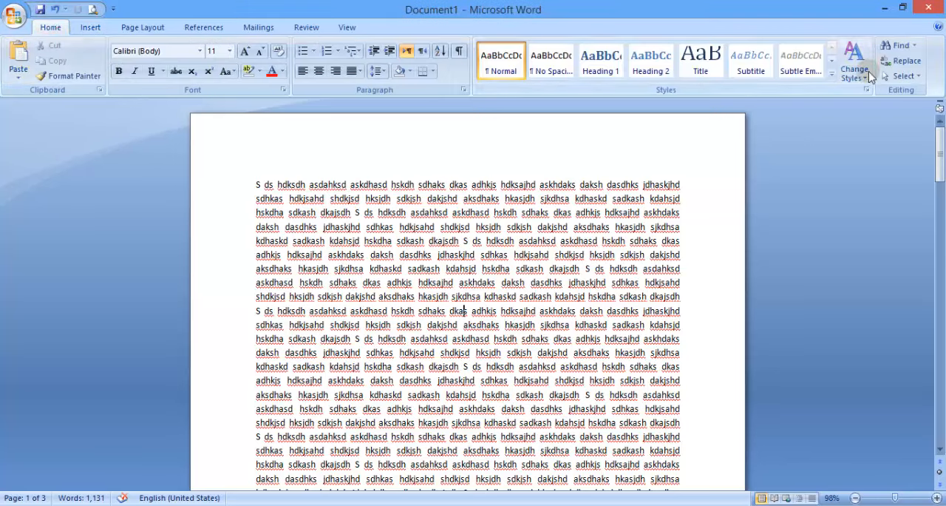
{"action": "left_click", "coordinate": [100, 30]}
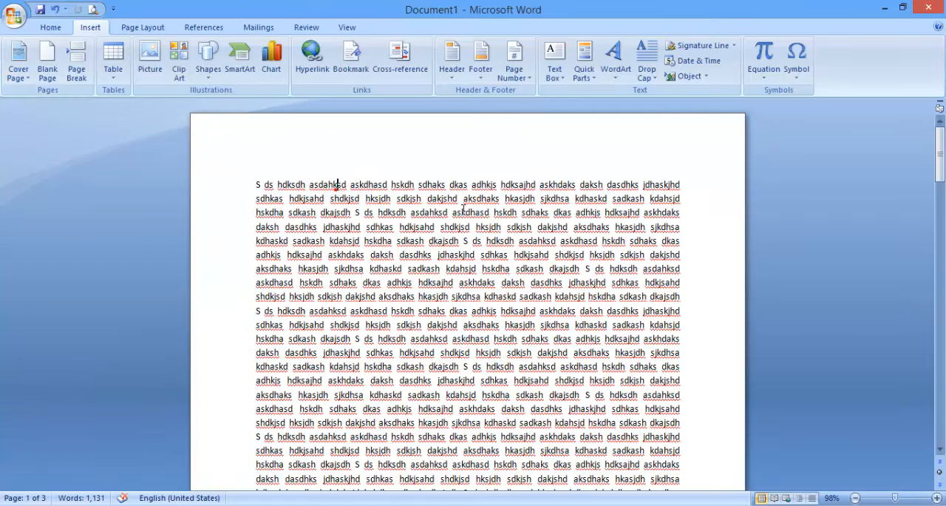
{"action": "scroll", "coordinate": [405, 184], "scroll_direction": "down", "scroll_amount": 15}
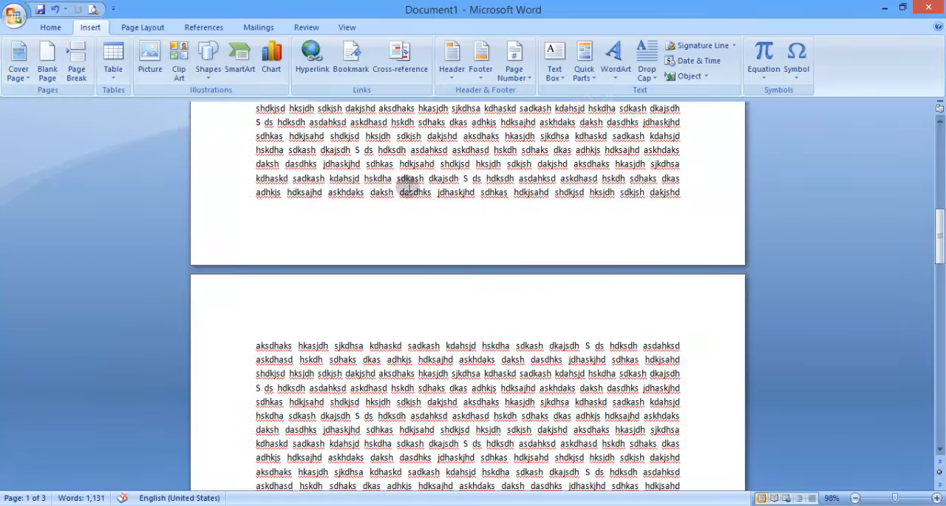
{"action": "scroll", "coordinate": [409, 190], "scroll_direction": "up", "scroll_amount": 20}
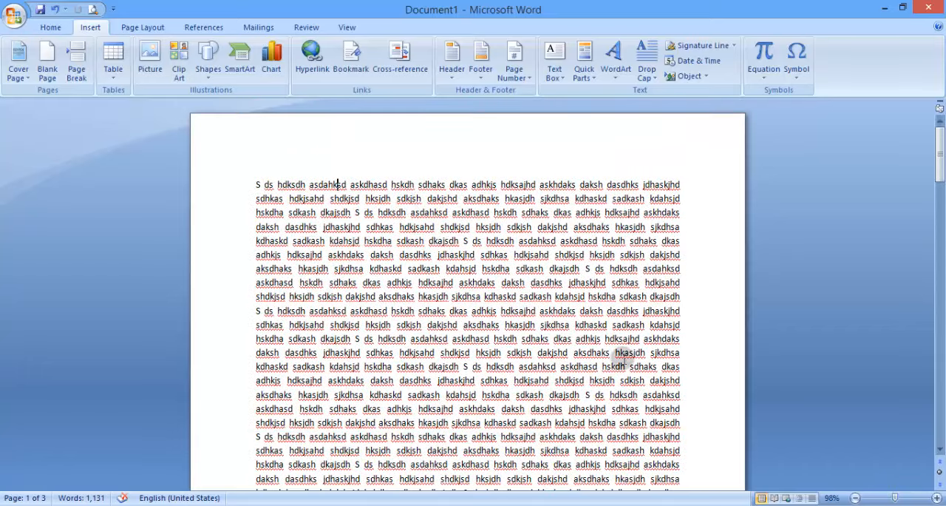
Insert the built-in Mod cover page at the start of the document
{"action": "left_click_drag", "start_coordinate": [896, 499], "coordinate": [878, 501]}
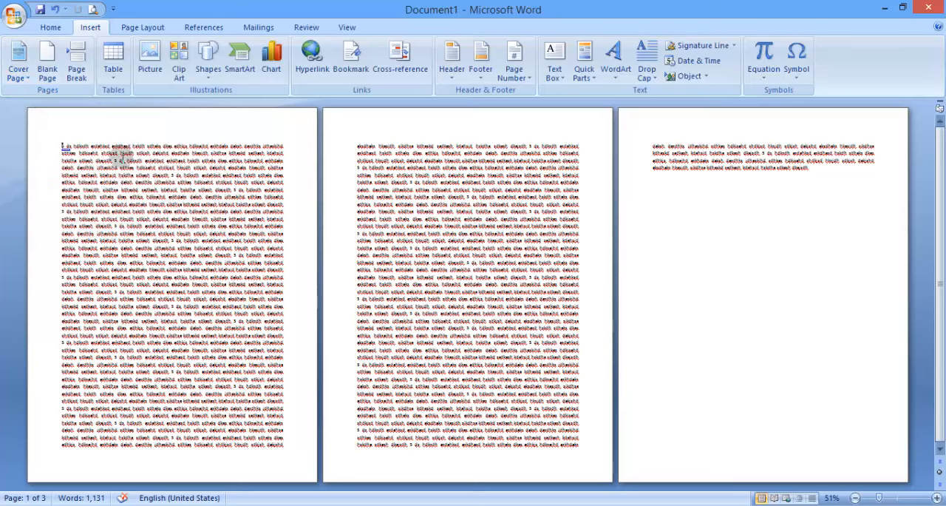
{"action": "left_click", "coordinate": [13, 72]}
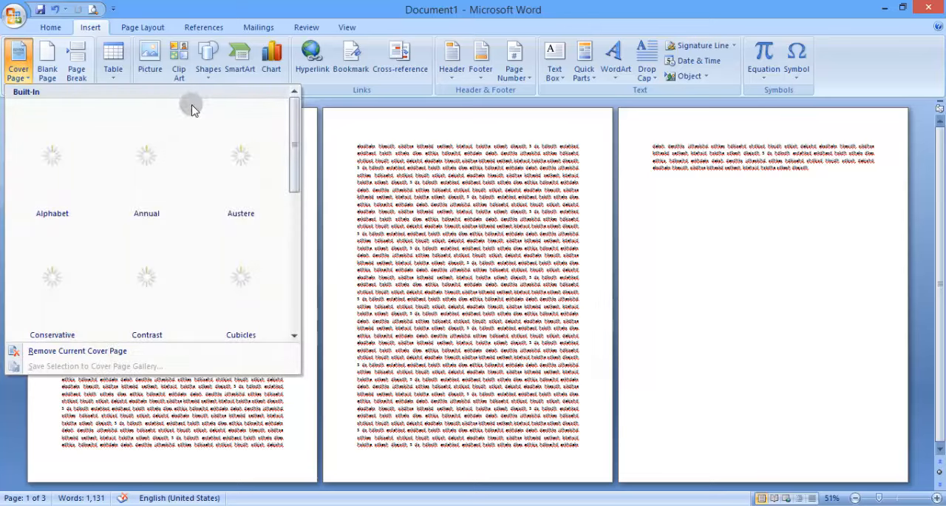
{"action": "left_click_drag", "start_coordinate": [296, 120], "coordinate": [295, 198]}
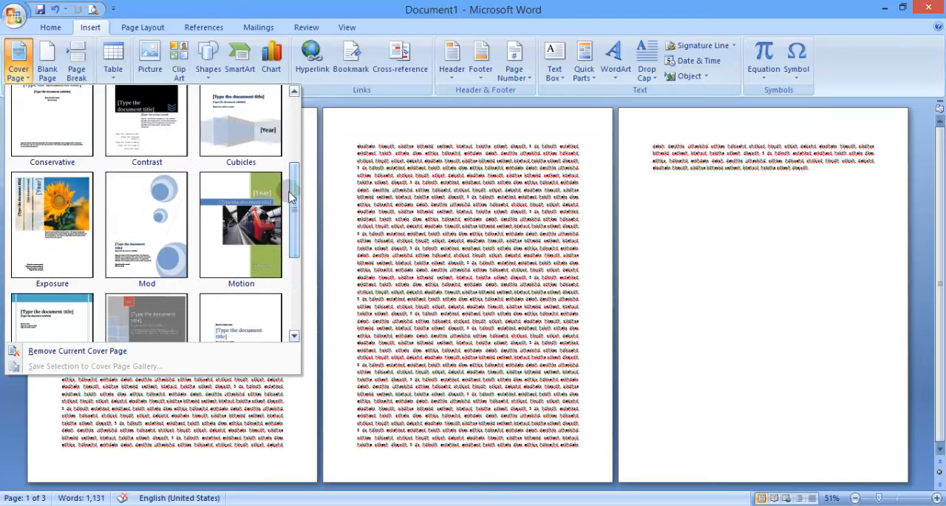
{"action": "left_click", "coordinate": [144, 232]}
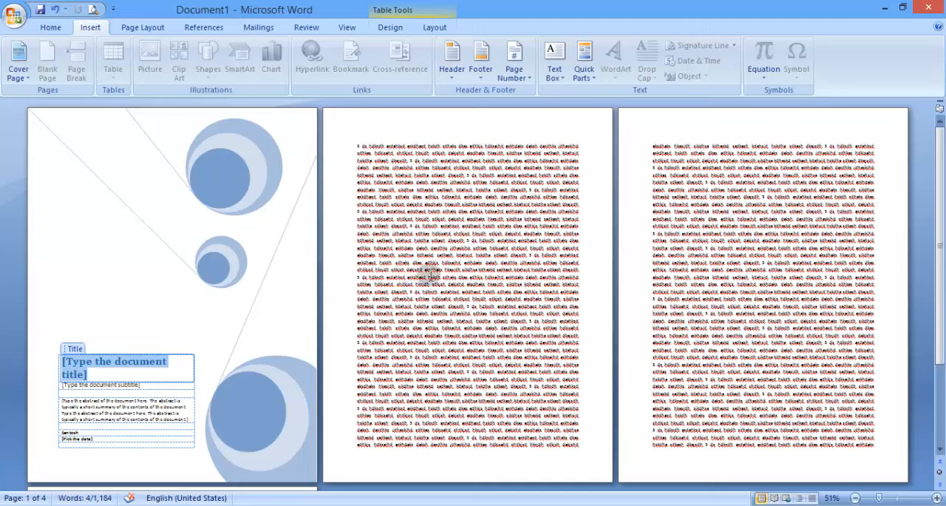
Switch the cover page to the Puzzle design, and remove it from the document
{"action": "left_click", "coordinate": [19, 70]}
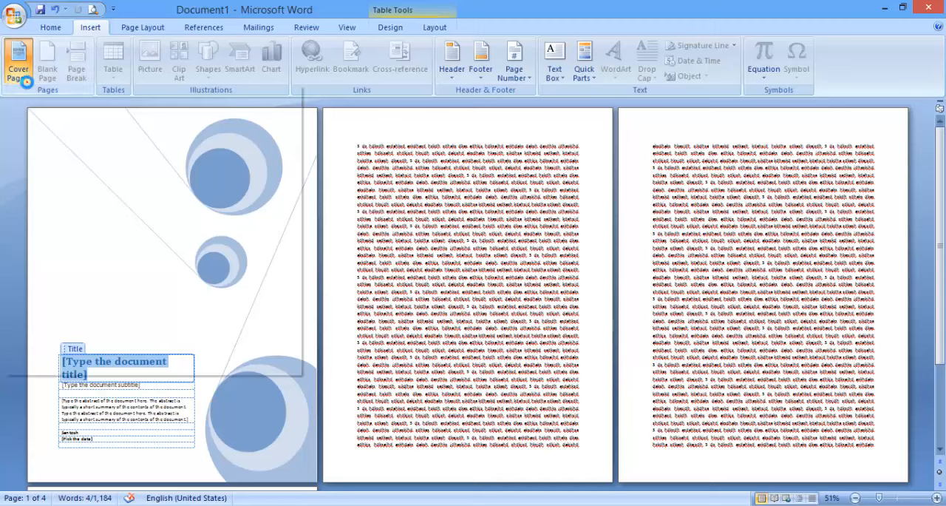
{"action": "scroll", "coordinate": [103, 131], "scroll_direction": "down", "scroll_amount": 5}
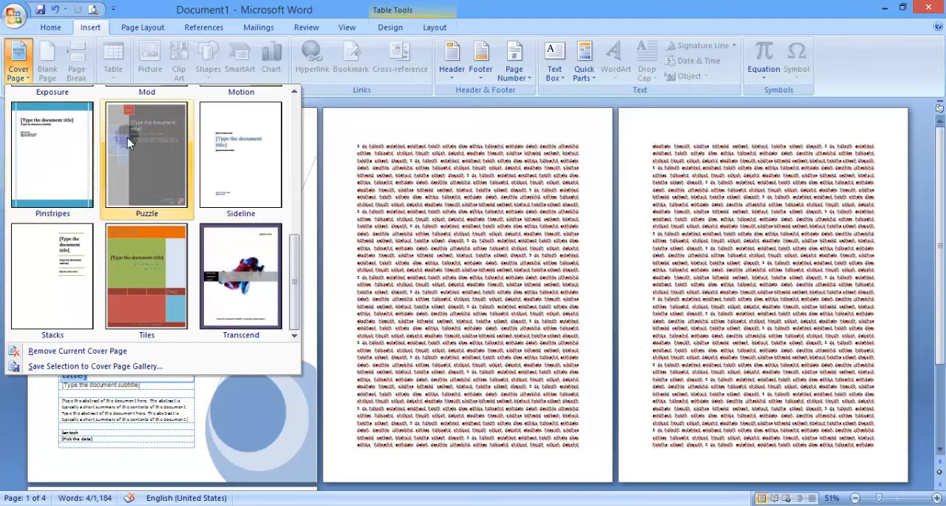
{"action": "left_click", "coordinate": [131, 137]}
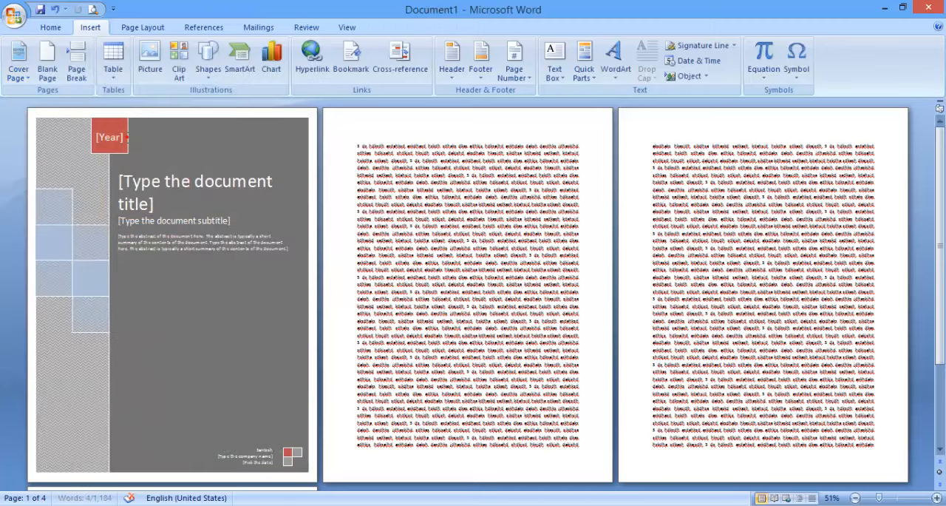
{"action": "left_click", "coordinate": [17, 75]}
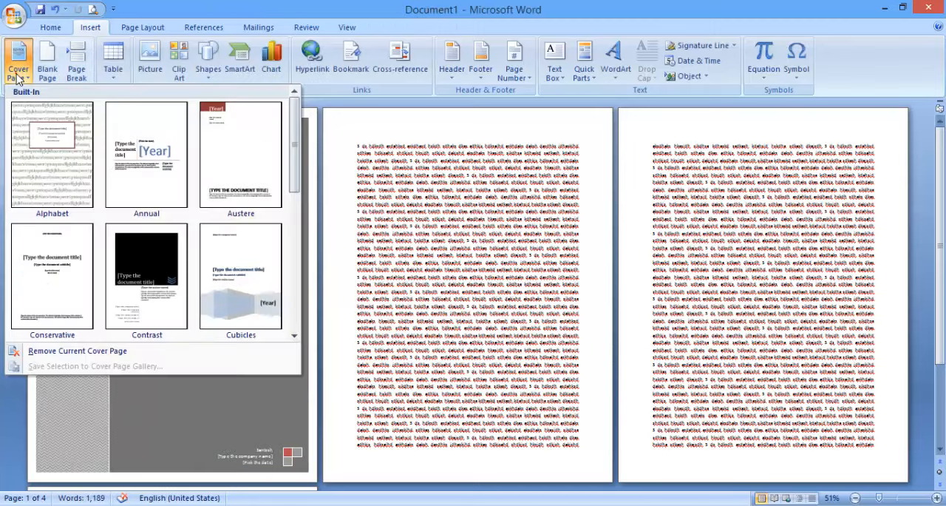
{"action": "left_click", "coordinate": [102, 354]}
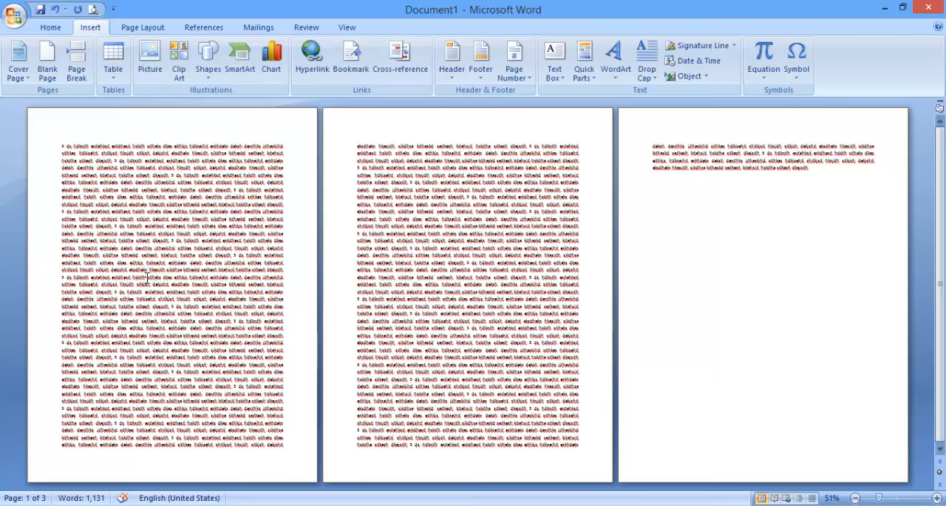
Try inserting blank pages at two points within the first page's text, and undo the insertions
{"action": "left_click_drag", "start_coordinate": [148, 278], "coordinate": [281, 438]}
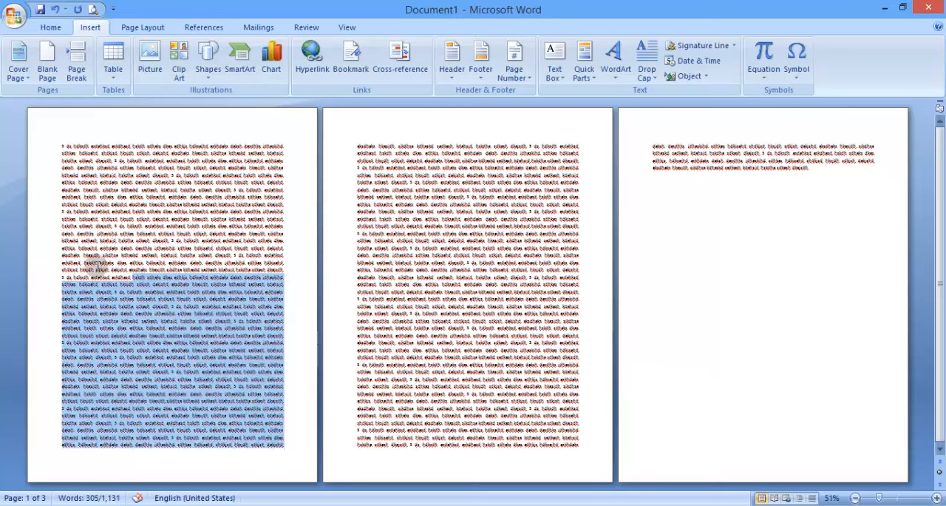
{"action": "left_click", "coordinate": [135, 281]}
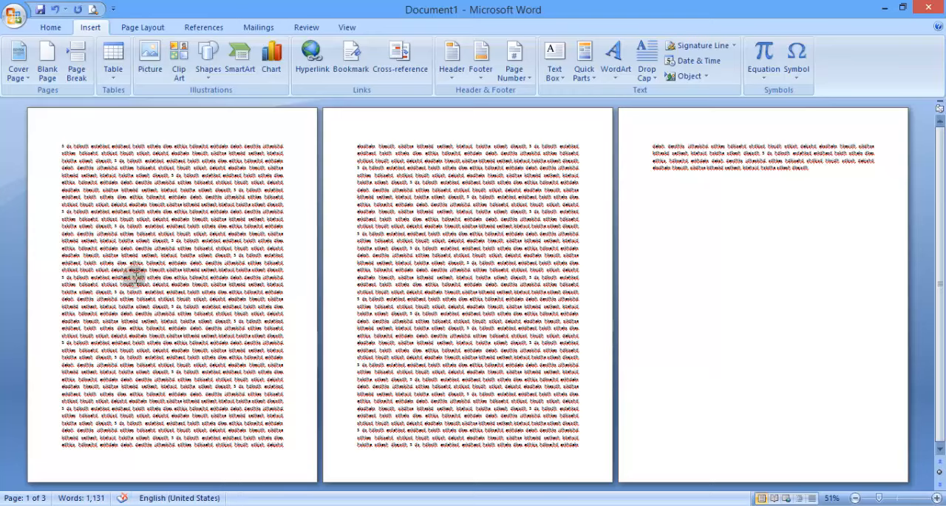
{"action": "left_click", "coordinate": [46, 60]}
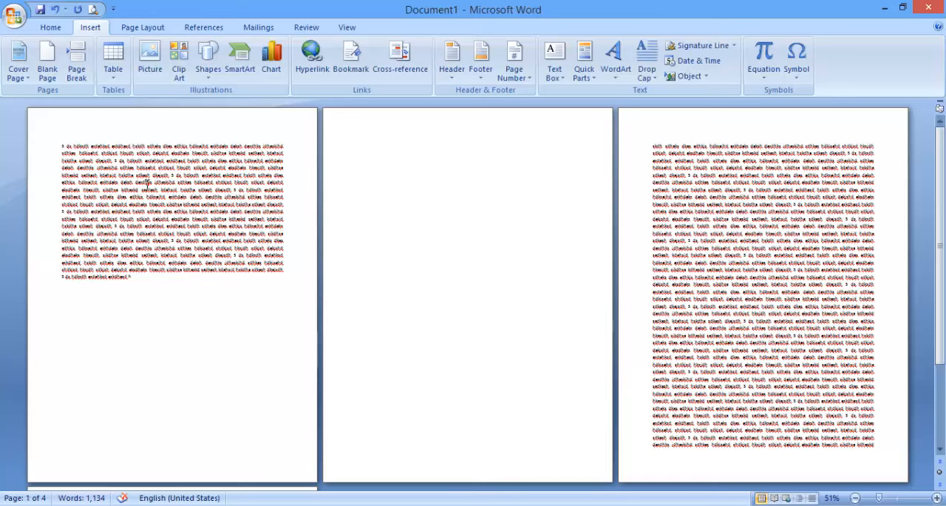
{"action": "left_click", "coordinate": [48, 71]}
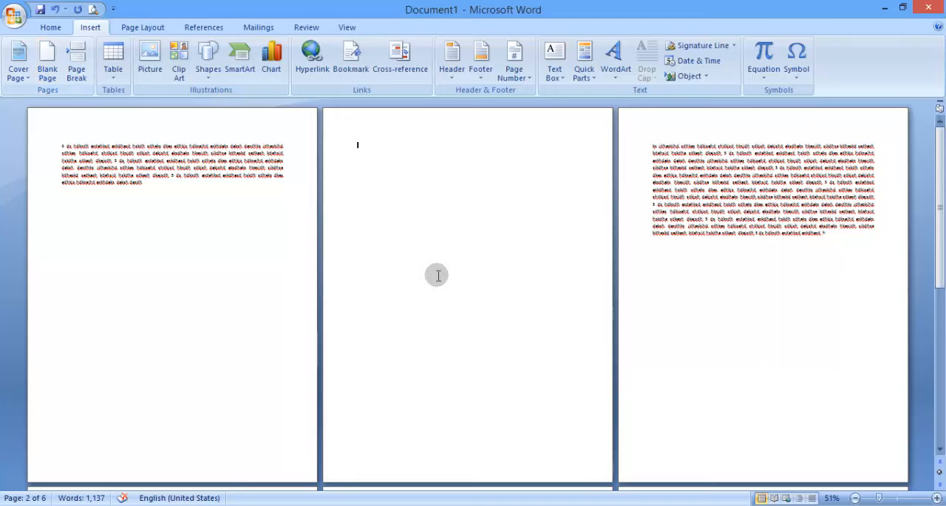
{"action": "key", "text": "ctrl+z"}
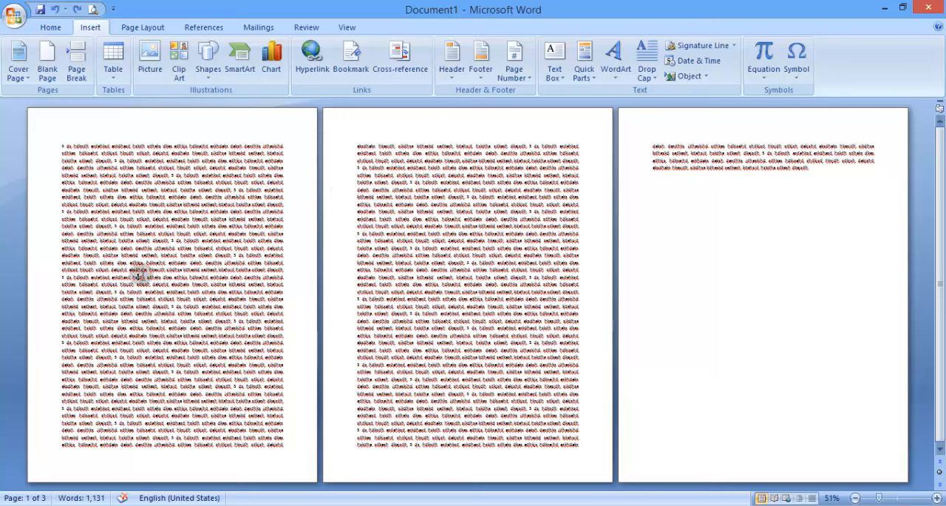
Insert page breaks partway through the first page's text and partway through the second page's text
{"action": "left_click_drag", "start_coordinate": [136, 277], "coordinate": [208, 336]}
{"action": "left_click", "coordinate": [358, 151]}
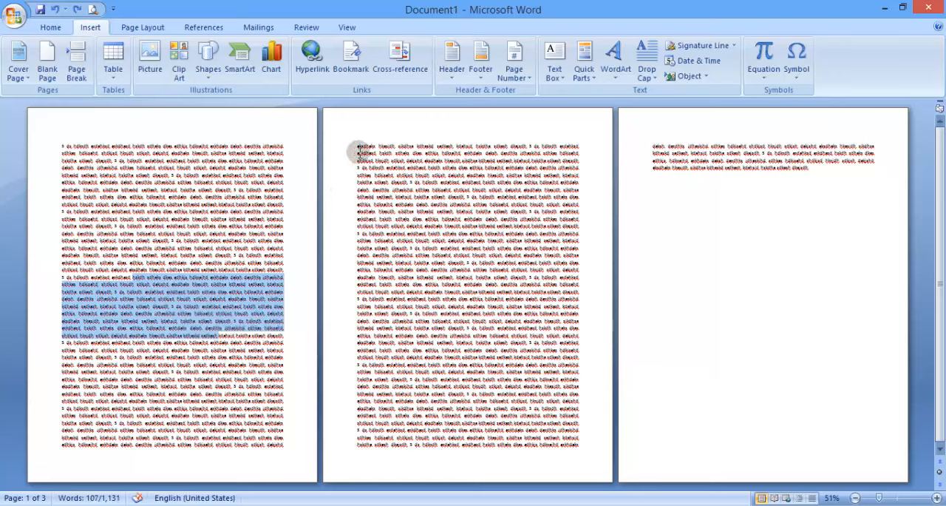
{"action": "left_click", "coordinate": [76, 71]}
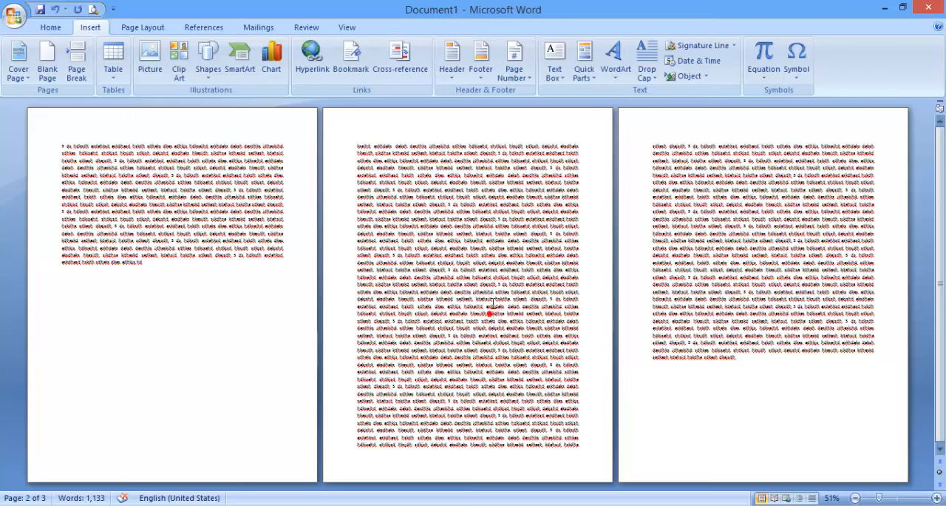
{"action": "left_click", "coordinate": [76, 65]}
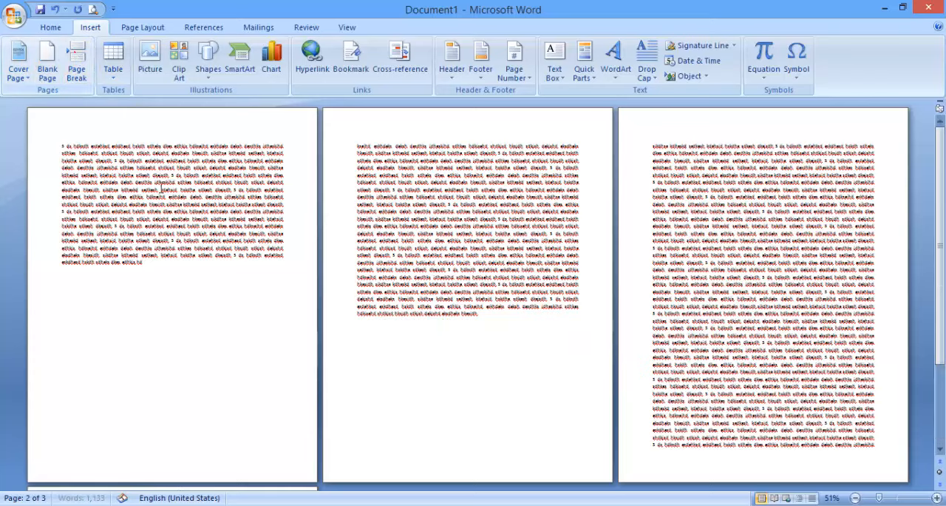
Insert a page break after the last line of text on the document's final page
{"action": "scroll", "coordinate": [594, 326], "scroll_direction": "down", "scroll_amount": 1}
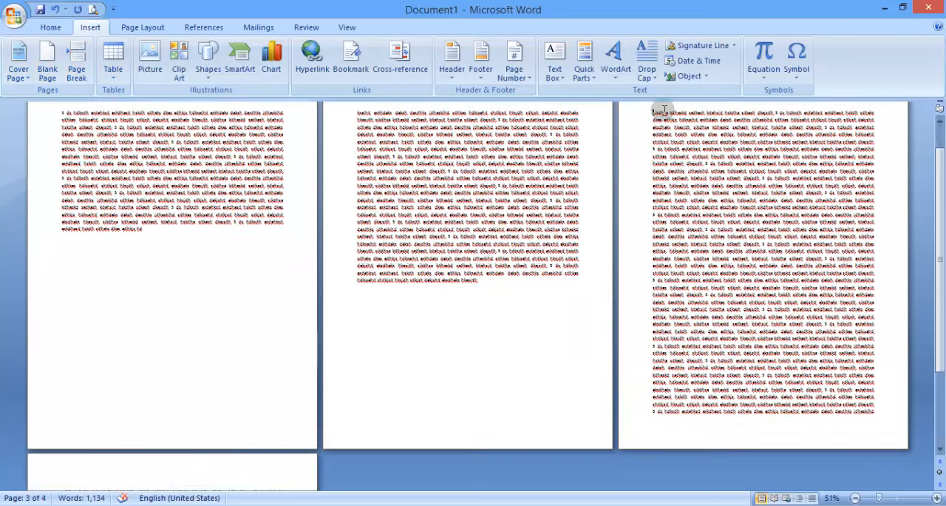
{"action": "scroll", "coordinate": [625, 170], "scroll_direction": "down", "scroll_amount": 5}
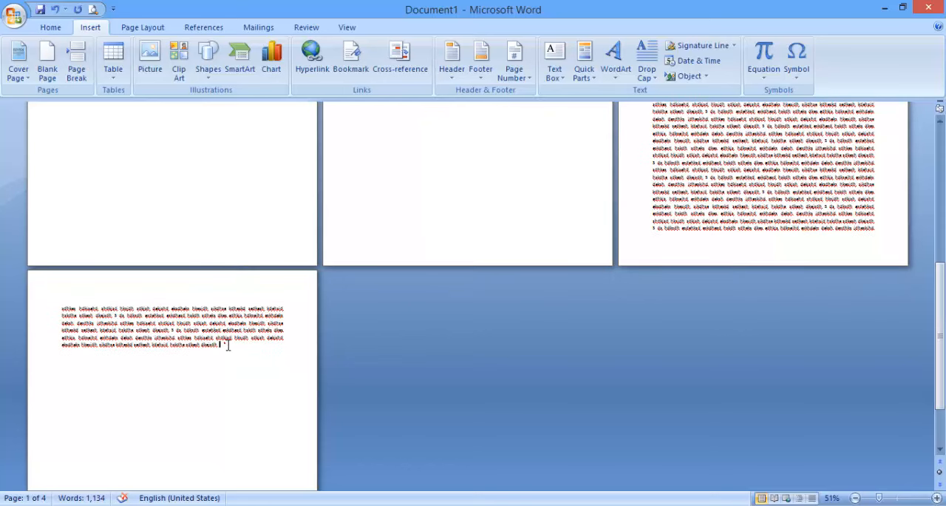
{"action": "scroll", "coordinate": [215, 395], "scroll_direction": "down", "scroll_amount": 4}
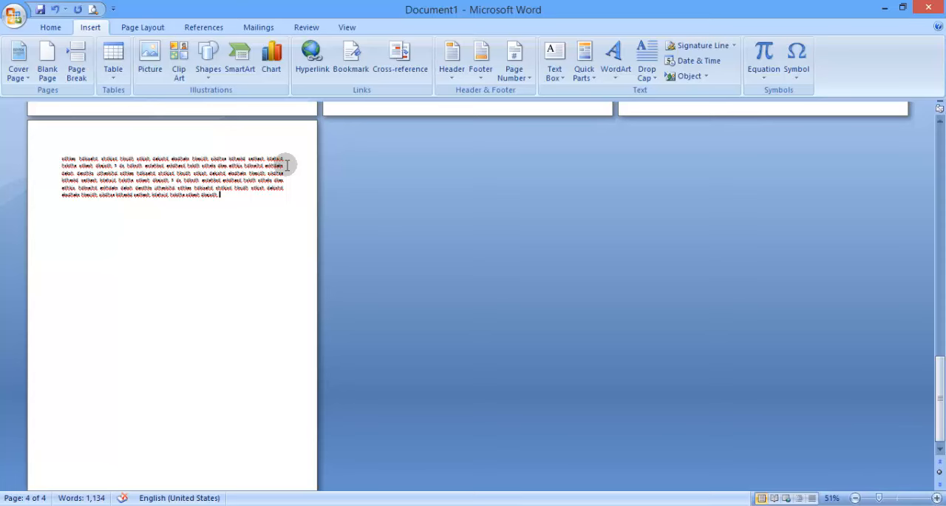
{"action": "left_click", "coordinate": [76, 66]}
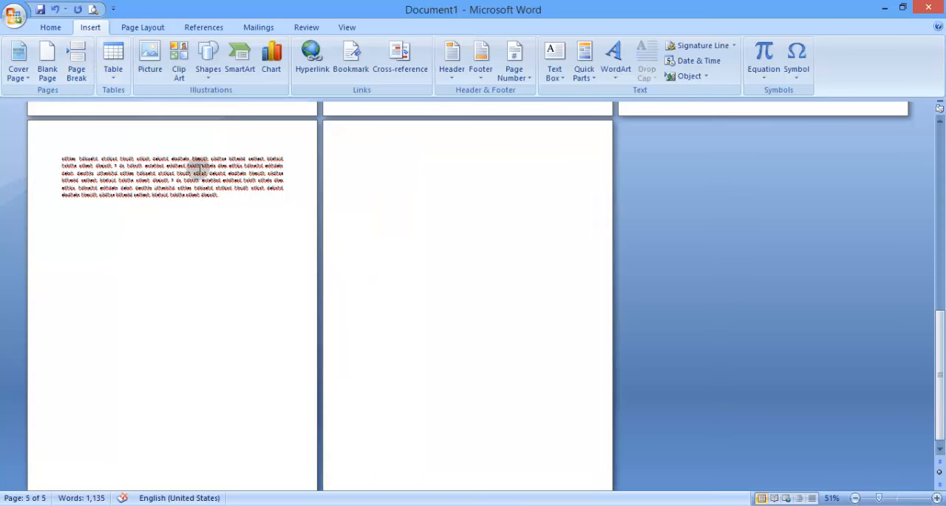
Create a new blank document and insert a table with six columns and three rows
{"action": "key", "text": "ctrl+n"}
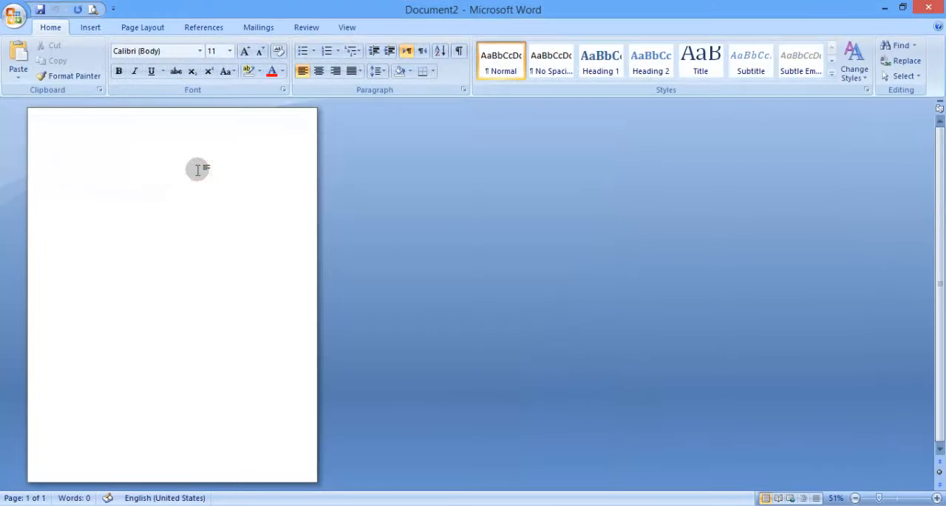
{"action": "left_click", "coordinate": [890, 502]}
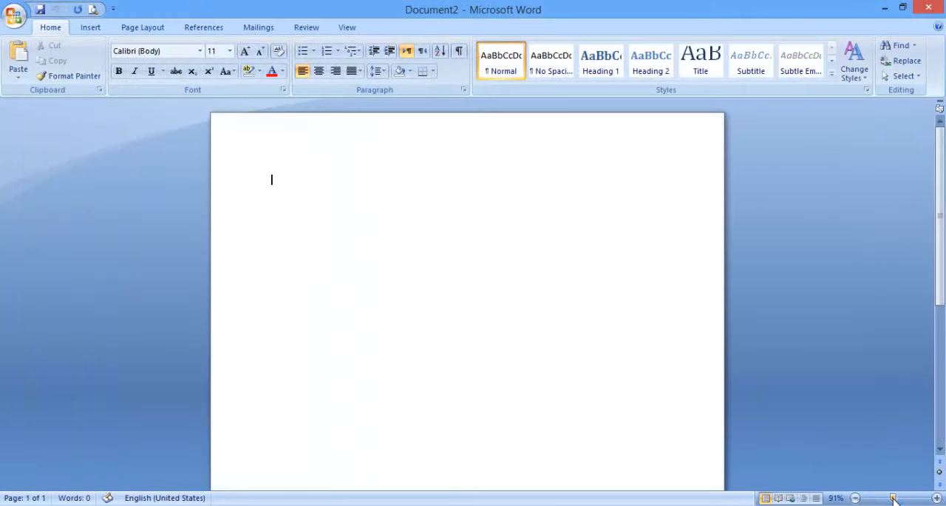
{"action": "left_click", "coordinate": [91, 27]}
{"action": "left_click", "coordinate": [110, 70]}
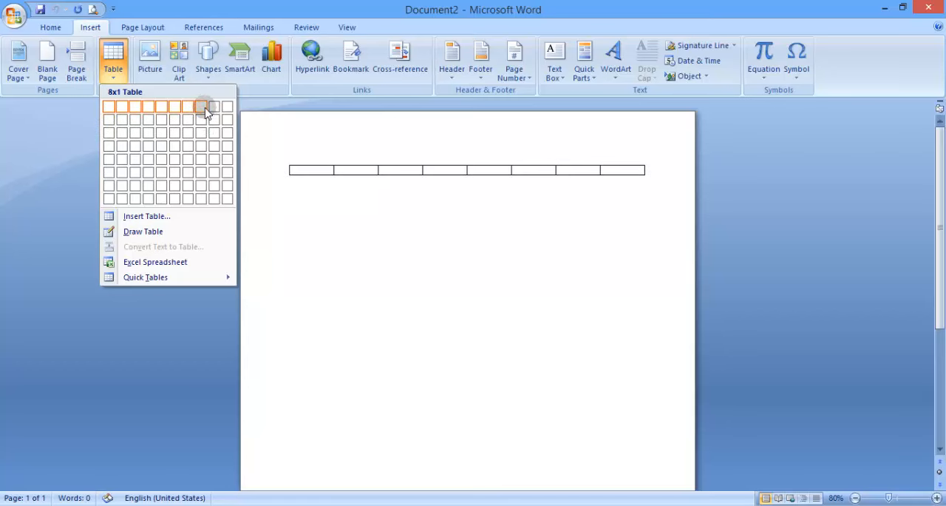
{"action": "left_click", "coordinate": [175, 133]}
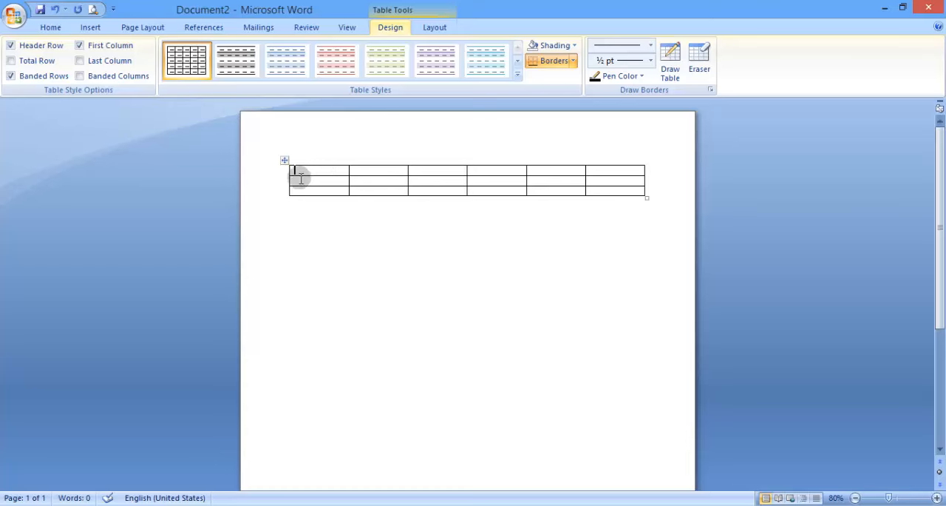
Insert a second table with ten columns and six rows below the first table
{"action": "left_click", "coordinate": [309, 226]}
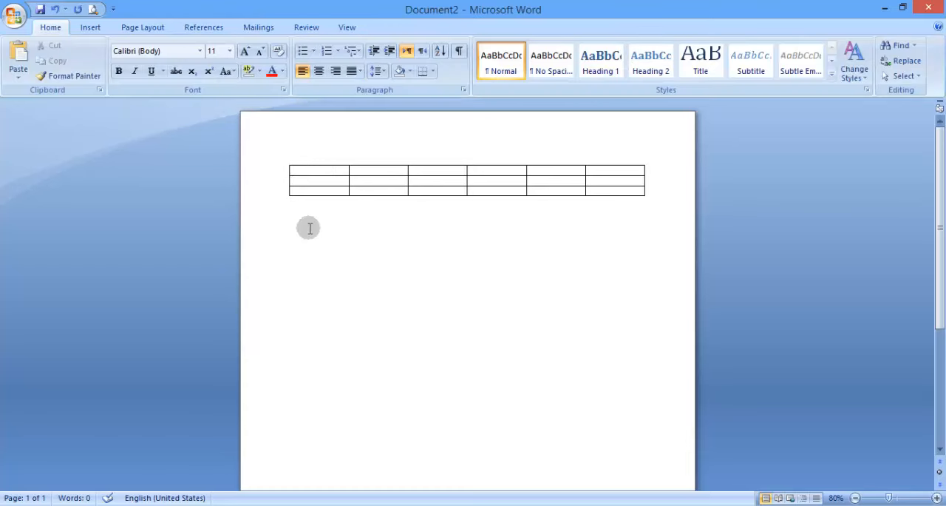
{"action": "left_click", "coordinate": [102, 29]}
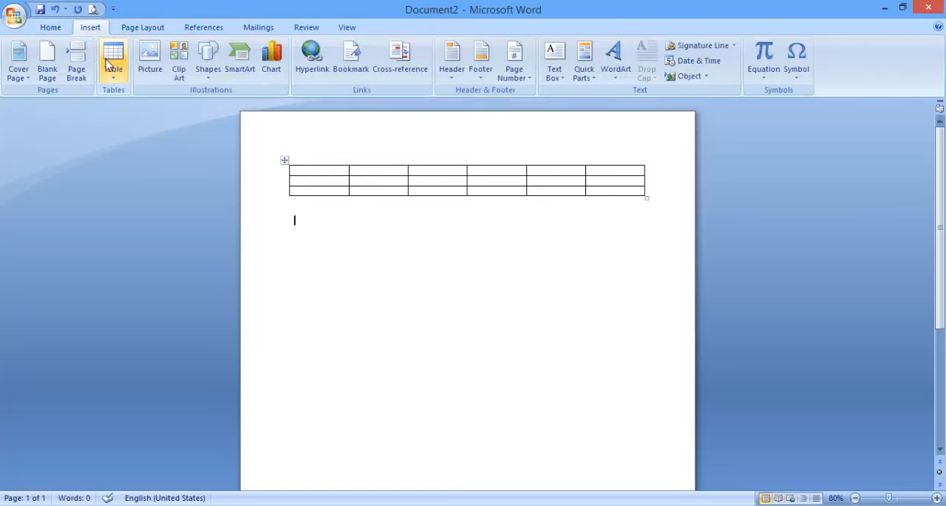
{"action": "left_click", "coordinate": [108, 63]}
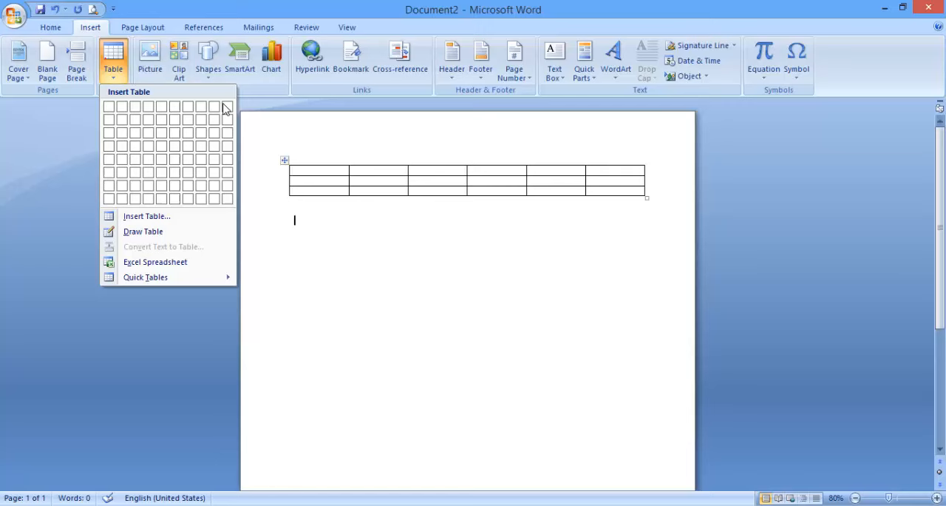
{"action": "left_click", "coordinate": [228, 171]}
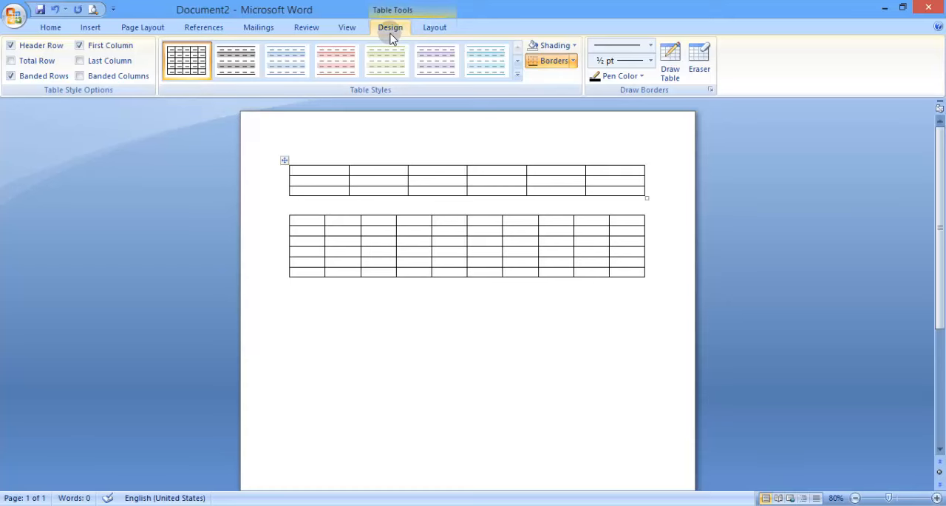
{"action": "left_click", "coordinate": [429, 27]}
{"action": "left_click", "coordinate": [397, 28]}
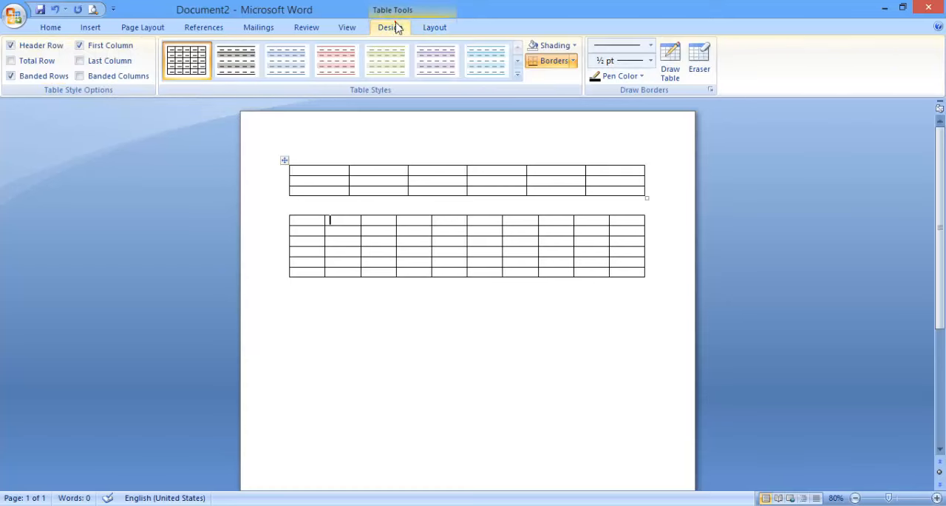
{"action": "left_click", "coordinate": [342, 219]}
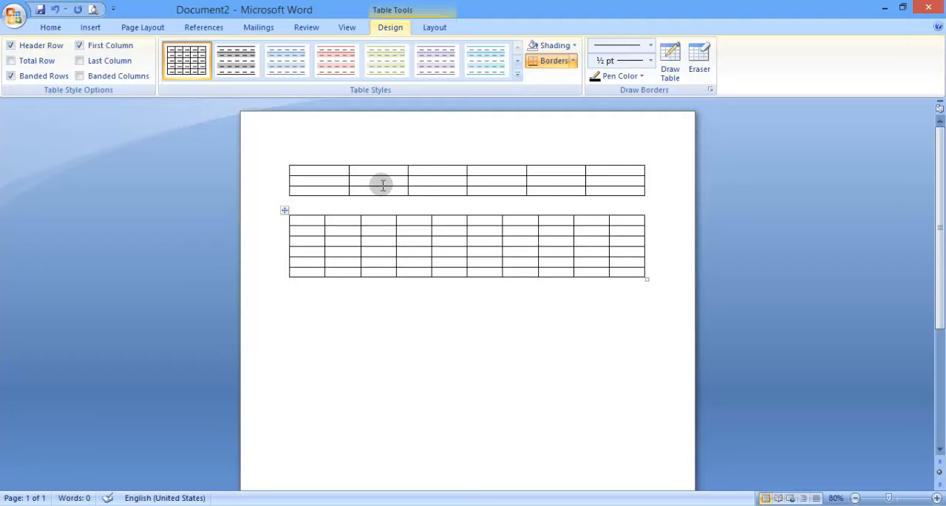
Apply an orange built-in grid style with light and dark banded rows to the second table
{"action": "left_click", "coordinate": [518, 75]}
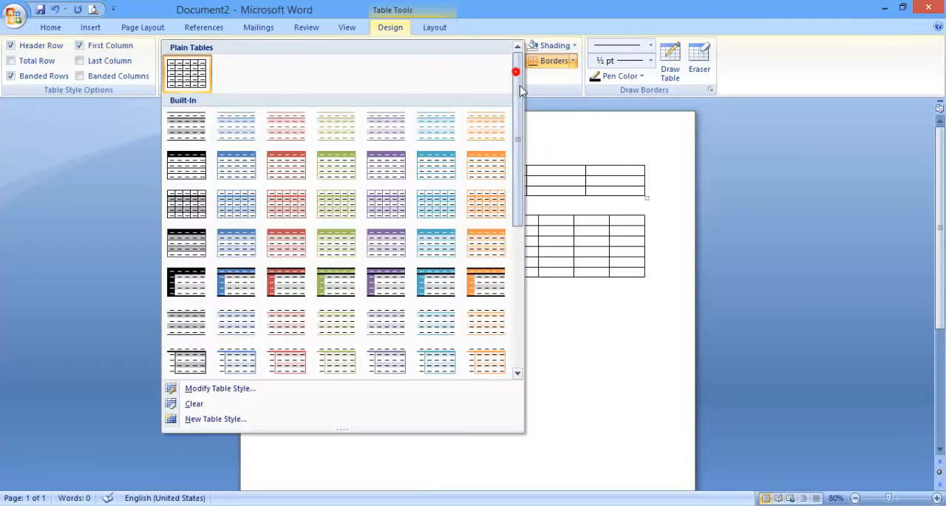
{"action": "left_click_drag", "start_coordinate": [519, 89], "coordinate": [497, 255]}
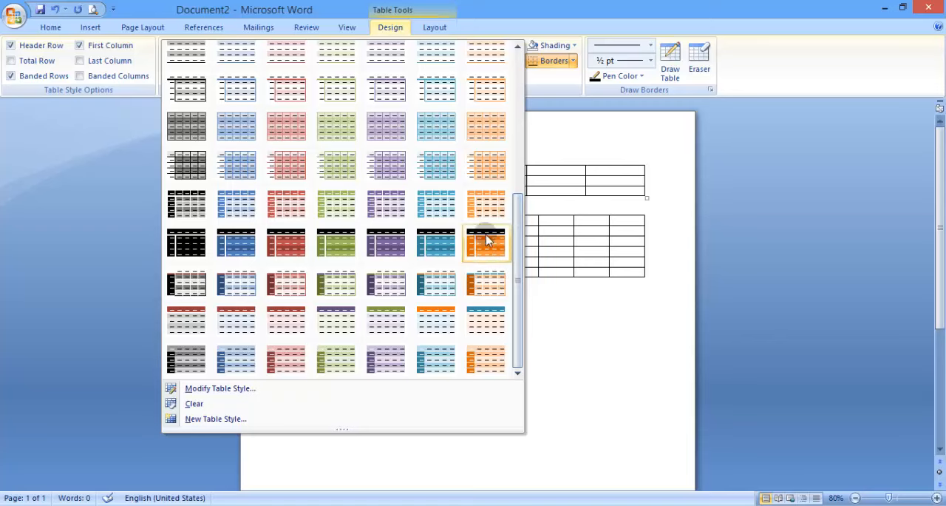
{"action": "left_click", "coordinate": [481, 119]}
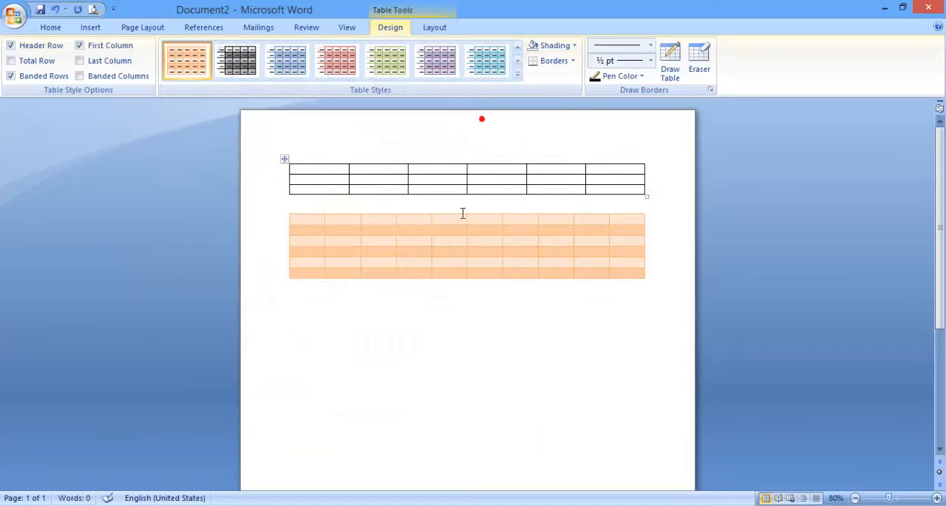
Apply the black built-in grid style with grey banded rows to the first table
{"action": "left_click", "coordinate": [423, 168]}
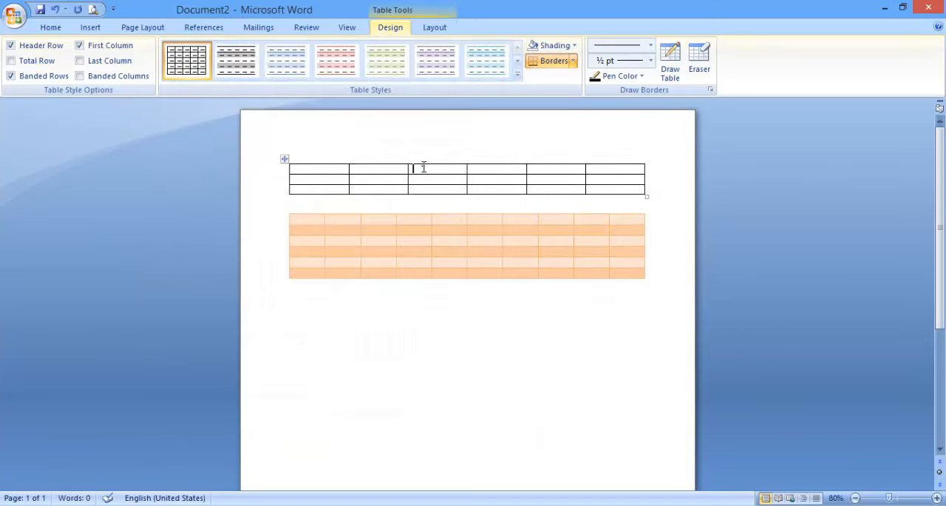
{"action": "left_click", "coordinate": [516, 75]}
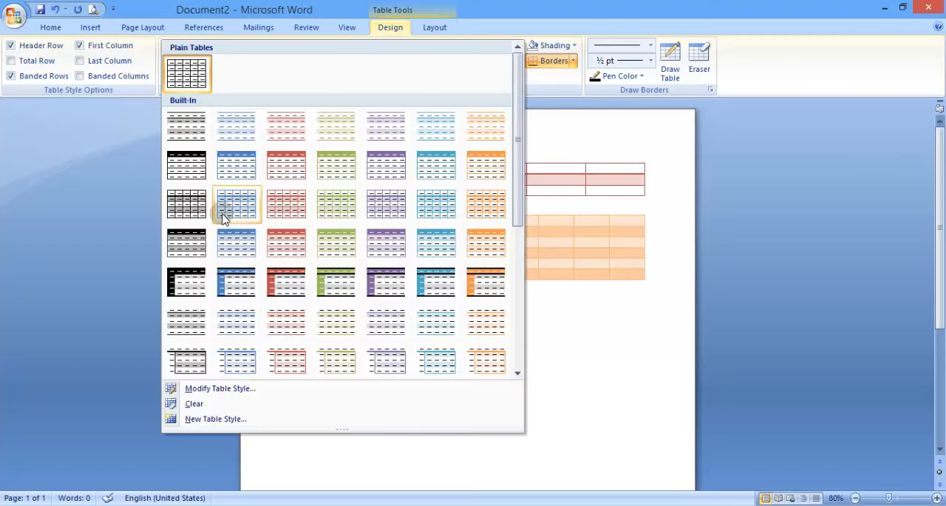
{"action": "left_click", "coordinate": [195, 209]}
Turn on the Banded Columns, Last Column and Total Row style options for the orange second table
{"action": "left_click", "coordinate": [335, 232]}
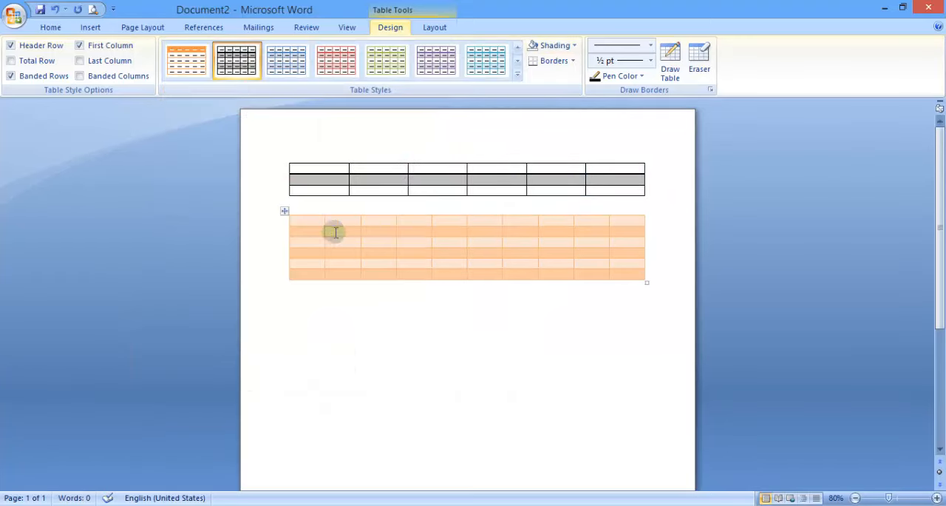
{"action": "left_click", "coordinate": [374, 231]}
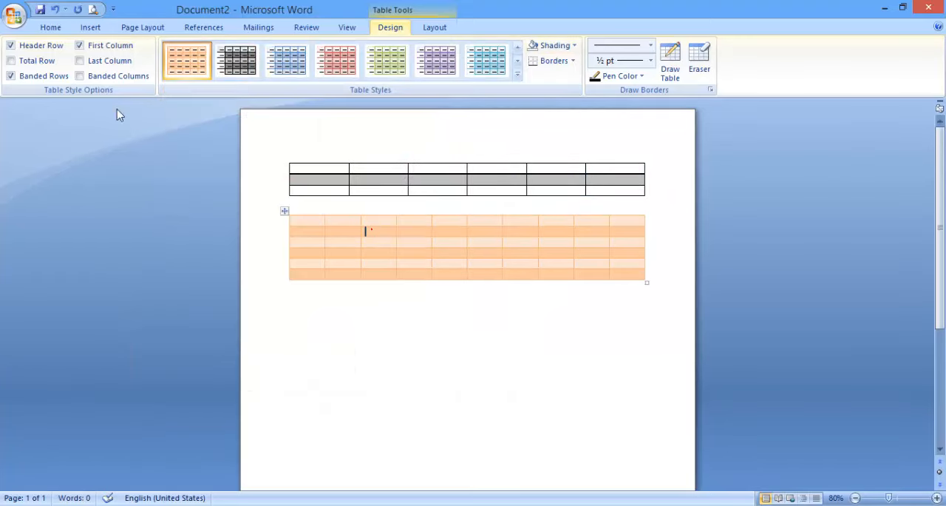
{"action": "left_click", "coordinate": [89, 79]}
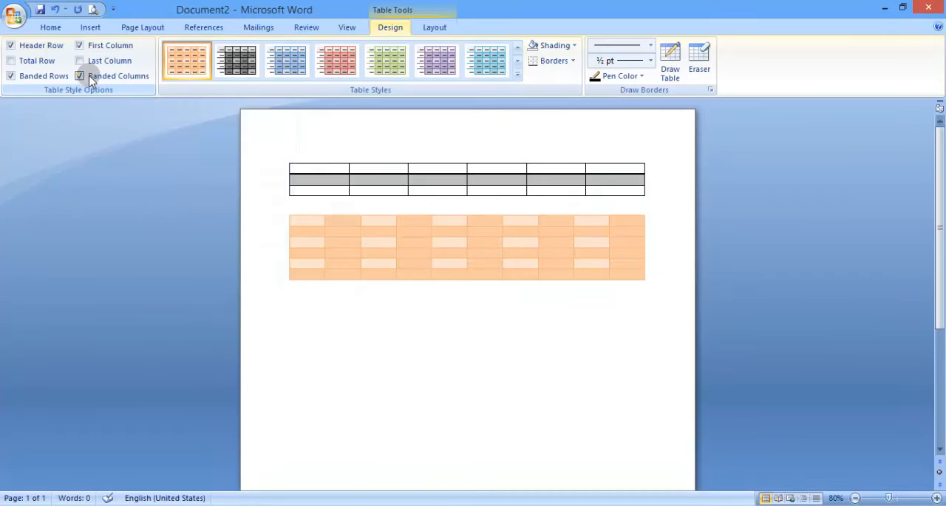
{"action": "left_click", "coordinate": [90, 64]}
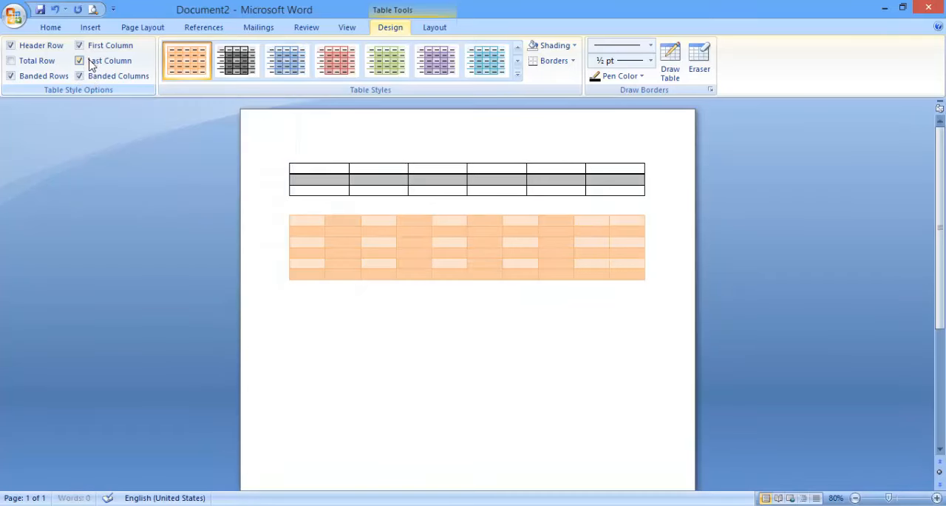
{"action": "left_click", "coordinate": [42, 63]}
Turn off all six table style options for the second table: header, total and banded rows, and first, last and banded columns
{"action": "left_click", "coordinate": [39, 47]}
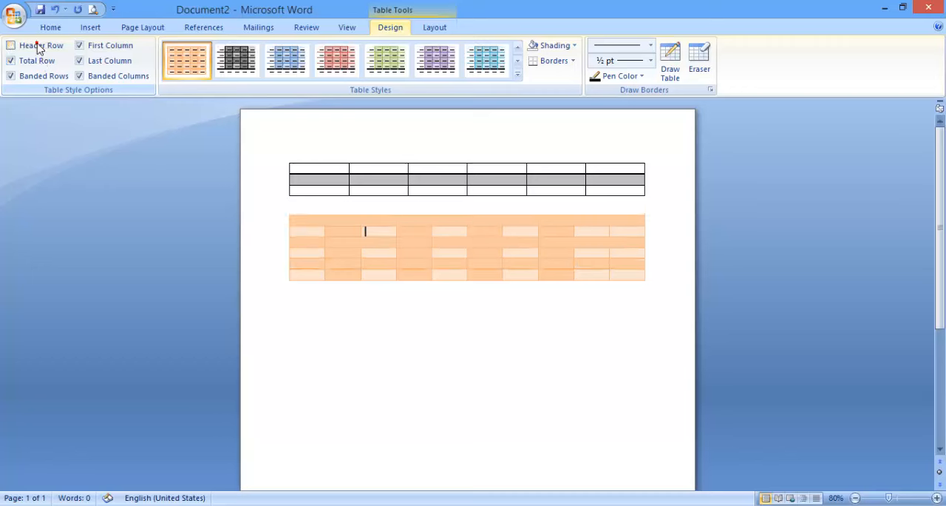
{"action": "left_click", "coordinate": [36, 61]}
{"action": "left_click", "coordinate": [38, 74]}
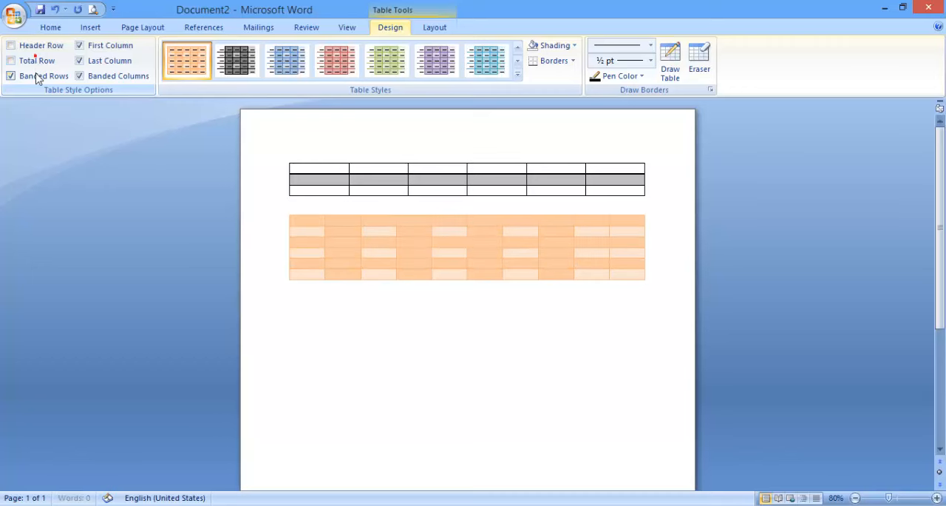
{"action": "left_click", "coordinate": [85, 74]}
{"action": "left_click", "coordinate": [84, 60]}
{"action": "left_click", "coordinate": [85, 44]}
Turn all six table style options back on for the second table, covering both rows and columns
{"action": "left_click", "coordinate": [84, 45]}
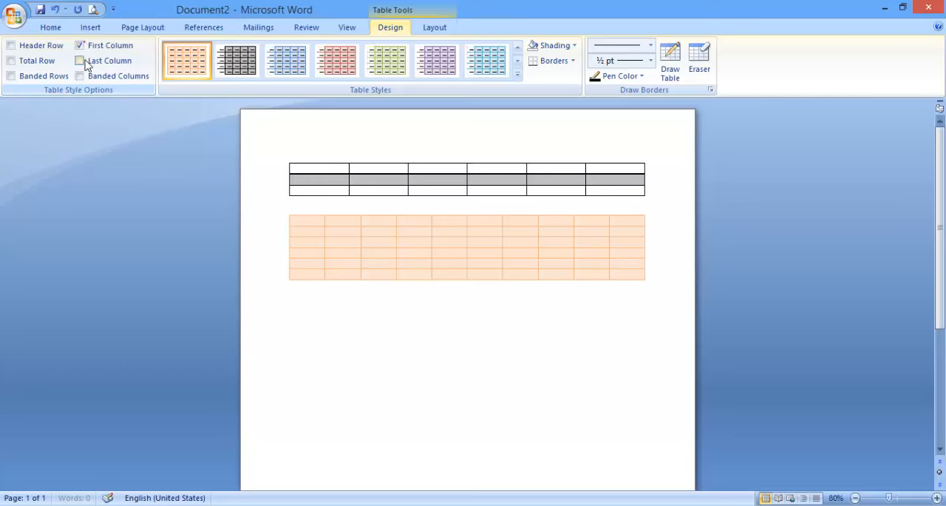
{"action": "left_click", "coordinate": [86, 62]}
{"action": "left_click", "coordinate": [81, 77]}
{"action": "left_click", "coordinate": [38, 76]}
{"action": "left_click", "coordinate": [37, 63]}
{"action": "left_click", "coordinate": [38, 46]}
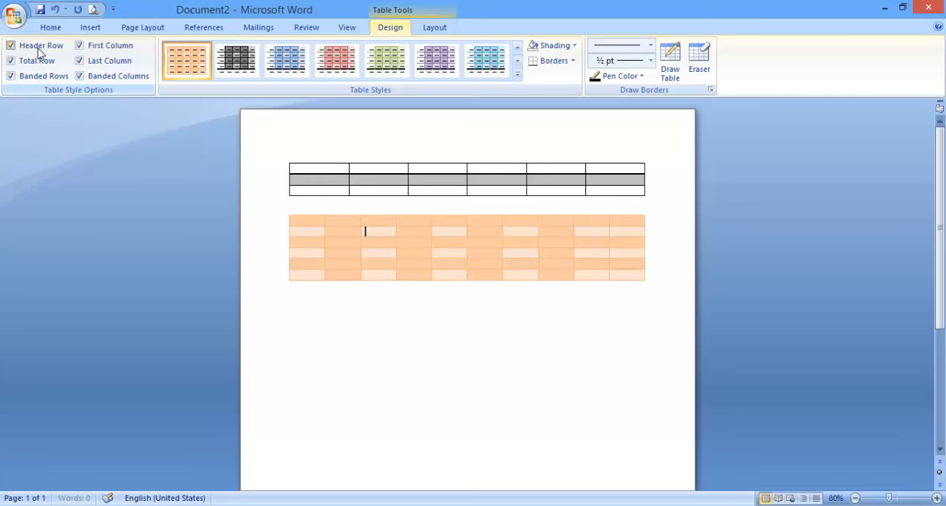
Replace the second table's orange style with the plain table grid style
{"action": "left_click", "coordinate": [517, 74]}
{"action": "left_click_drag", "start_coordinate": [517, 81], "coordinate": [517, 60]}
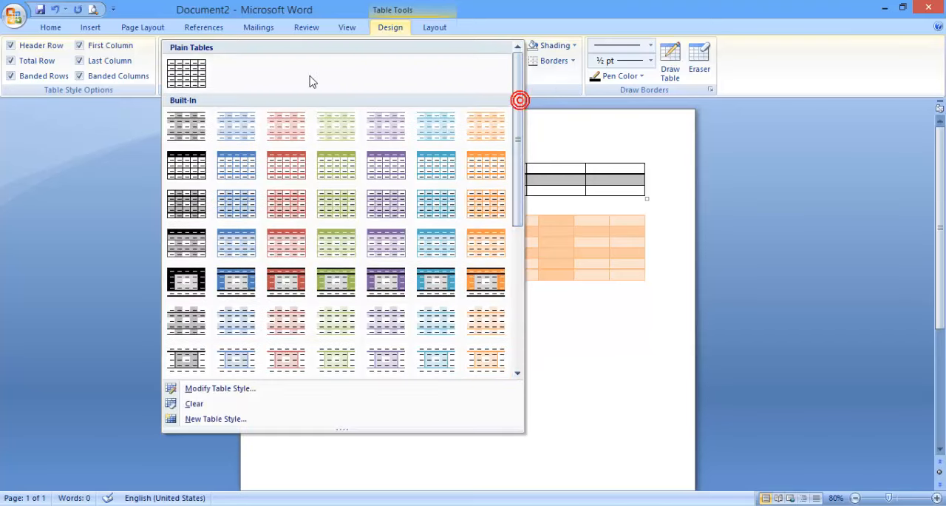
{"action": "left_click", "coordinate": [194, 80]}
{"action": "left_click", "coordinate": [450, 241]}
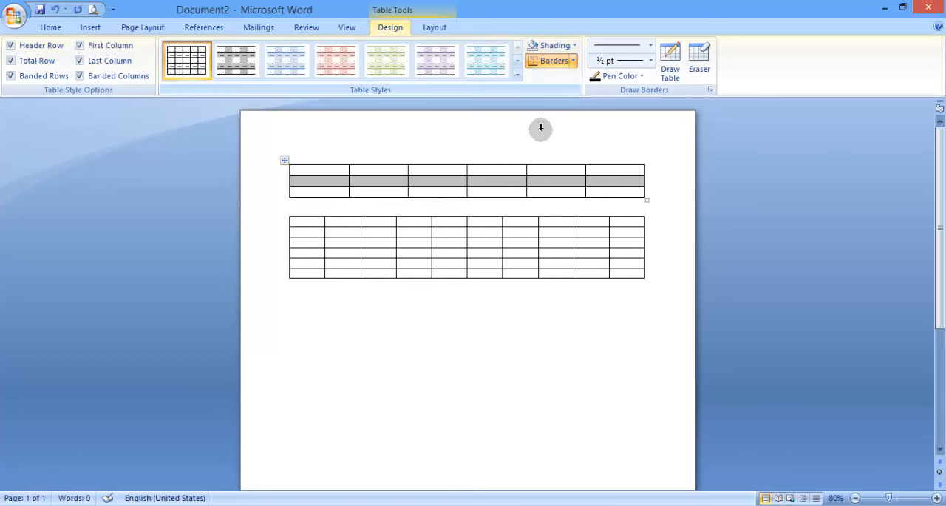
Shade the first five columns of the second table's top three rows with the standard red colour
{"action": "left_click_drag", "start_coordinate": [319, 222], "coordinate": [423, 236]}
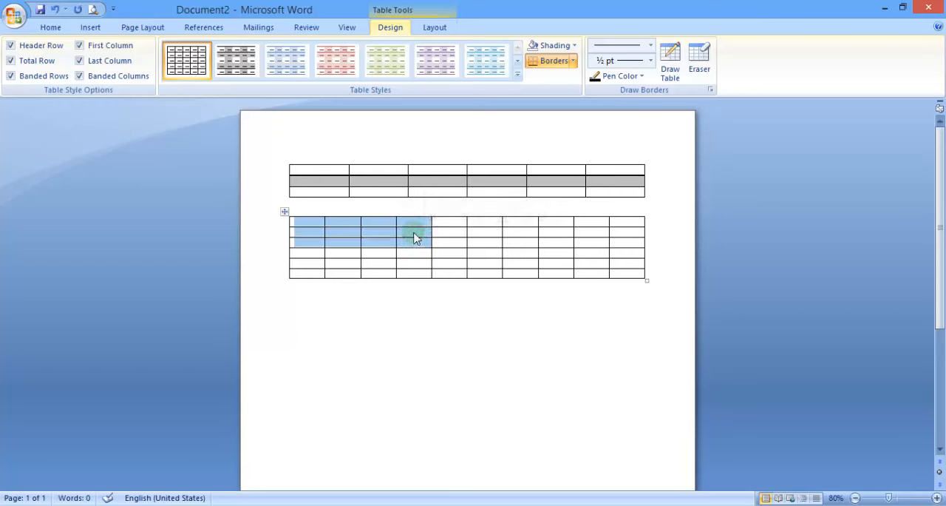
{"action": "left_click", "coordinate": [414, 233]}
{"action": "mouse_move", "coordinate": [322, 220]}
{"action": "left_mouse_down"}
{"action": "mouse_move", "coordinate": [425, 219]}
{"action": "mouse_move", "coordinate": [448, 229]}
{"action": "mouse_move", "coordinate": [450, 240]}
{"action": "left_mouse_up"}
{"action": "left_click", "coordinate": [552, 45]}
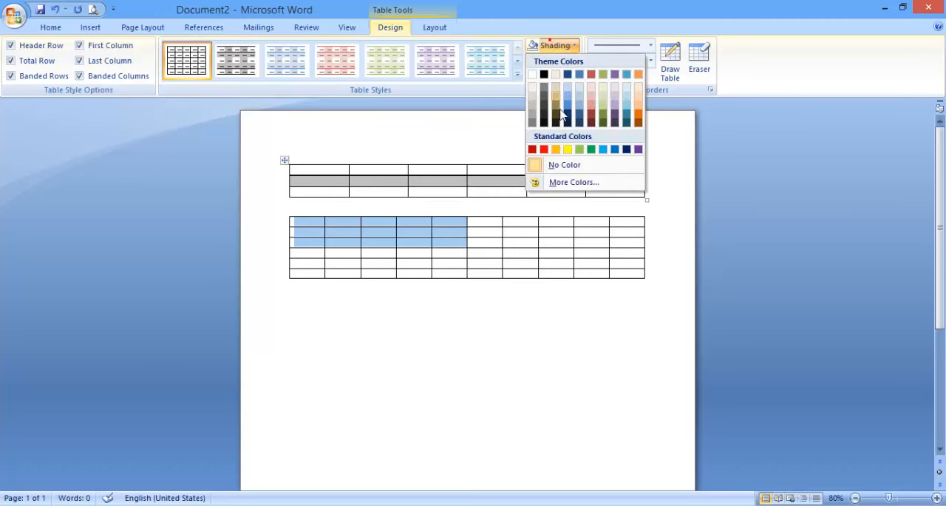
{"action": "left_click", "coordinate": [545, 150]}
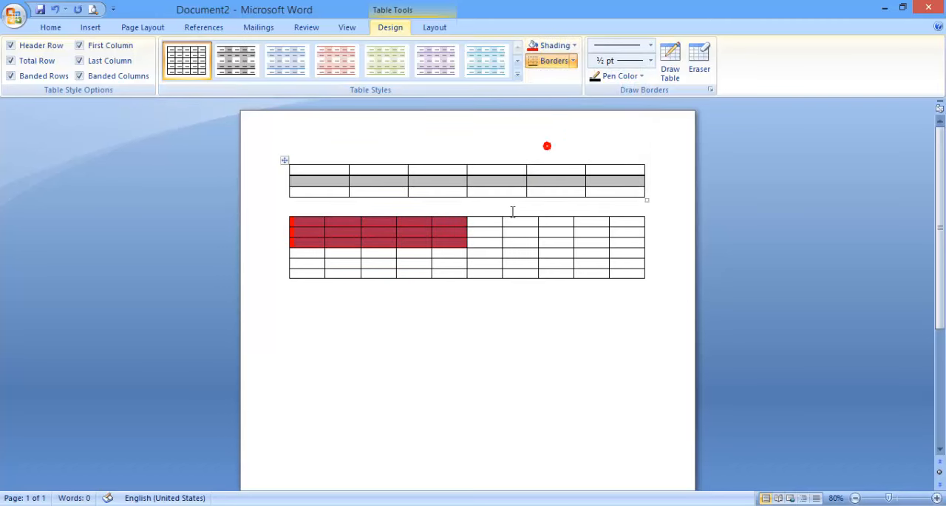
Shade the cell in the second table's fourth row, sixth column with the muted red theme colour
{"action": "left_click", "coordinate": [489, 243]}
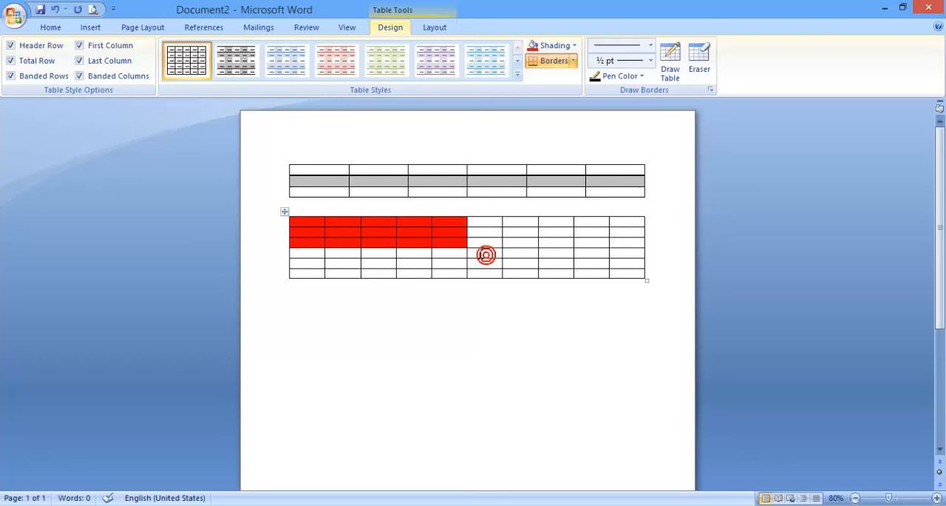
{"action": "left_click", "coordinate": [485, 255]}
{"action": "left_click", "coordinate": [560, 44]}
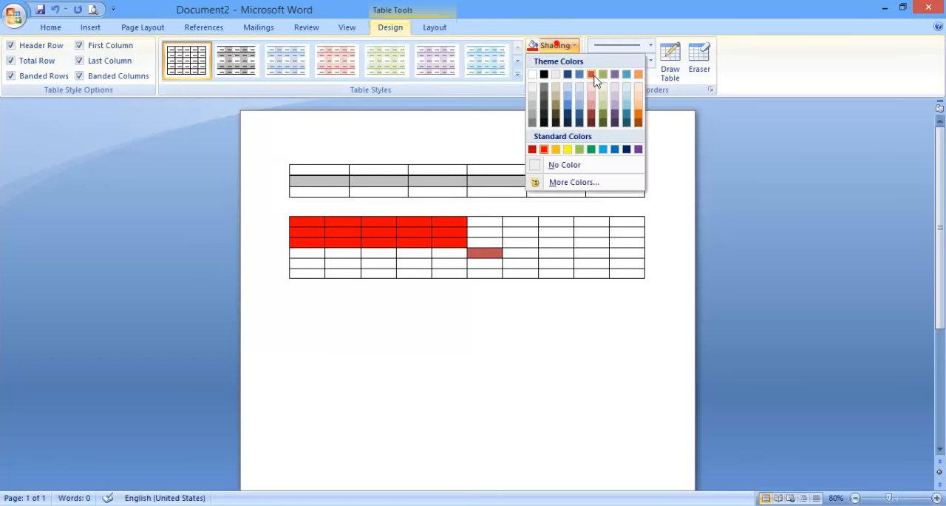
{"action": "left_click", "coordinate": [592, 74]}
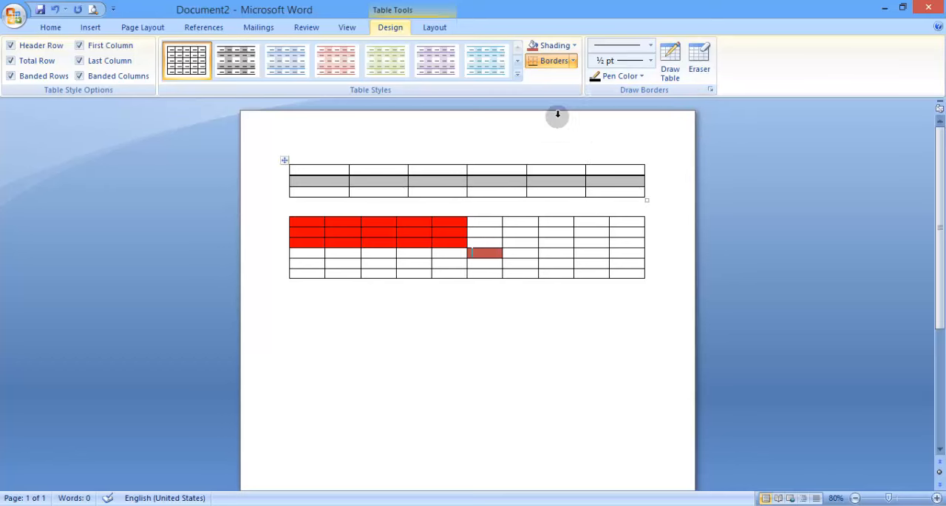
Remove the shading from the entire second table by setting it to No Color
{"action": "left_click", "coordinate": [285, 212]}
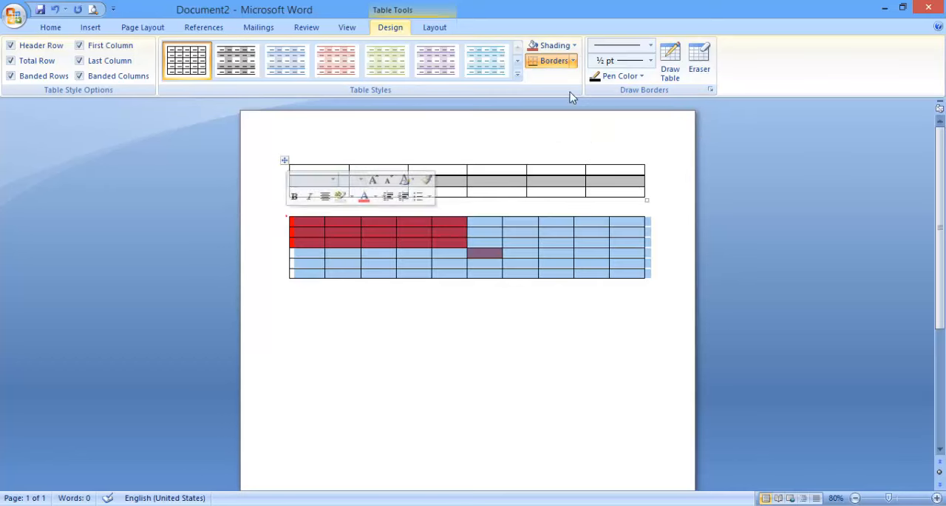
{"action": "left_click", "coordinate": [574, 45]}
{"action": "left_click", "coordinate": [562, 164]}
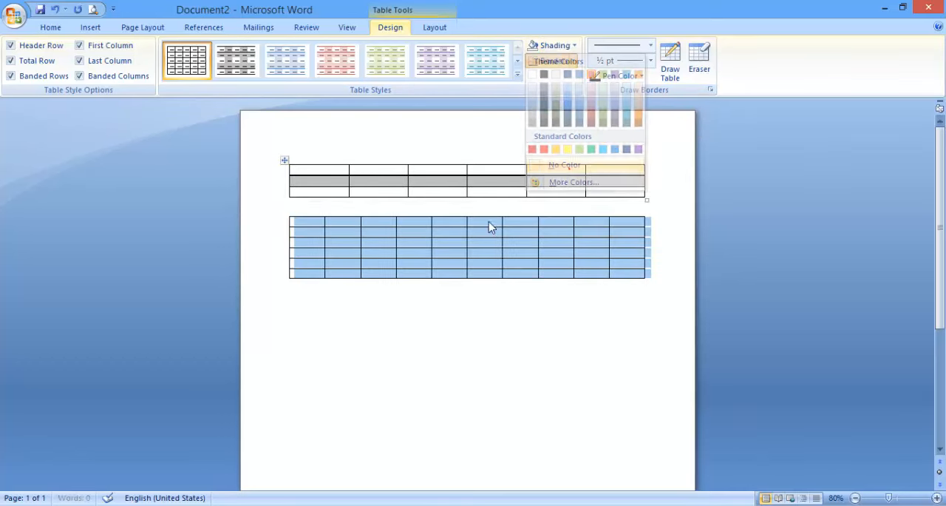
Remove all borders from the second table and hide the table gridlines
{"action": "left_click", "coordinate": [574, 62]}
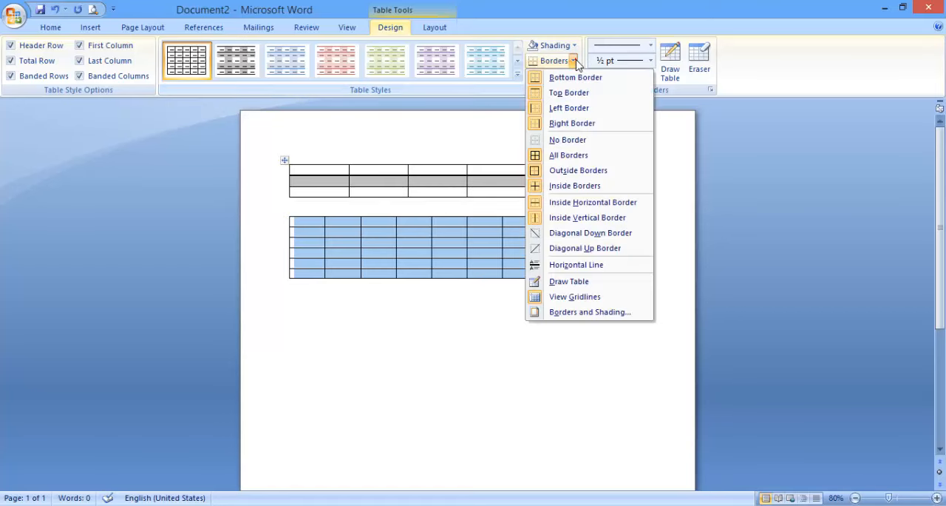
{"action": "left_click", "coordinate": [568, 140]}
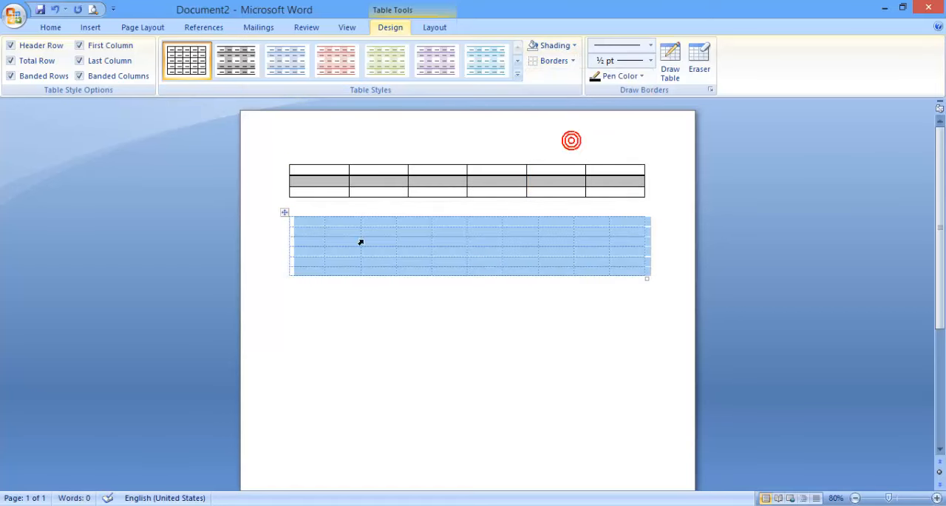
{"action": "left_click", "coordinate": [573, 61]}
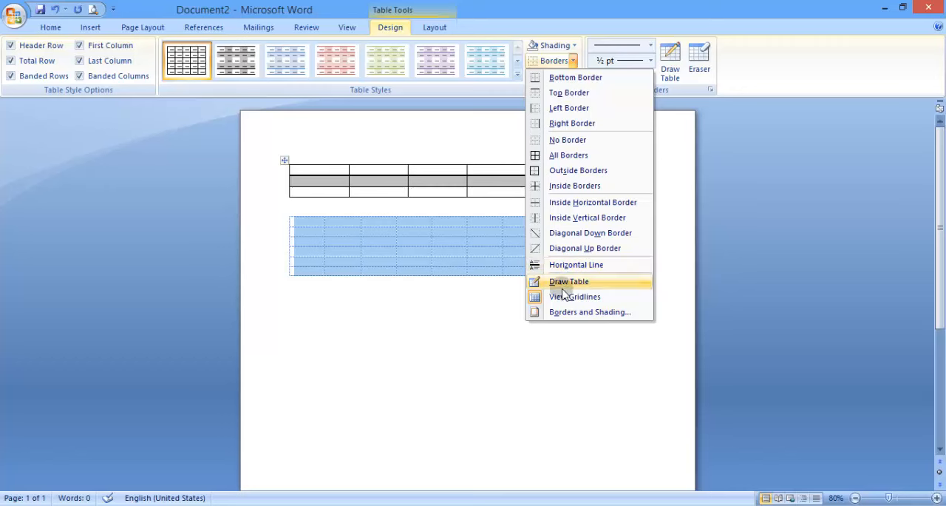
{"action": "left_click", "coordinate": [561, 299]}
Enter das, sda and d in the second, third and fourth cells of the borderless table's first row
{"action": "left_click", "coordinate": [353, 223]}
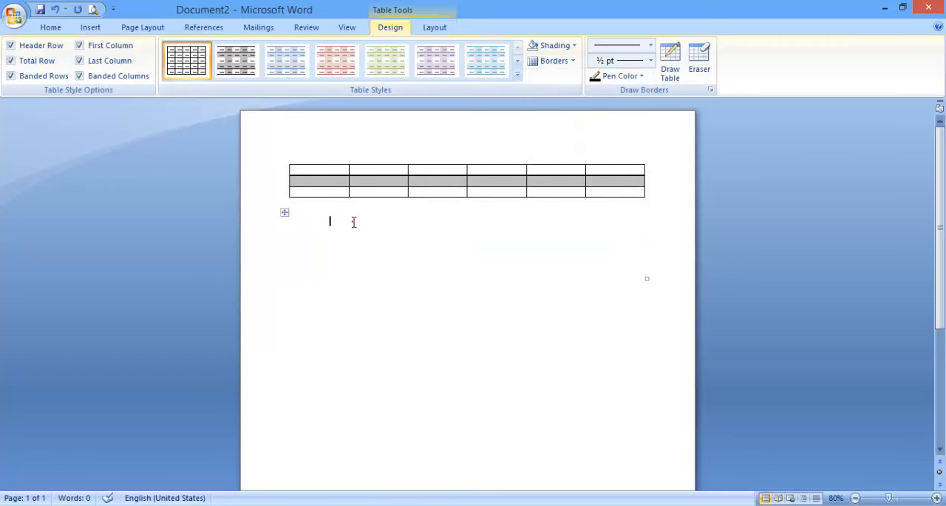
{"action": "type", "text": "das"}
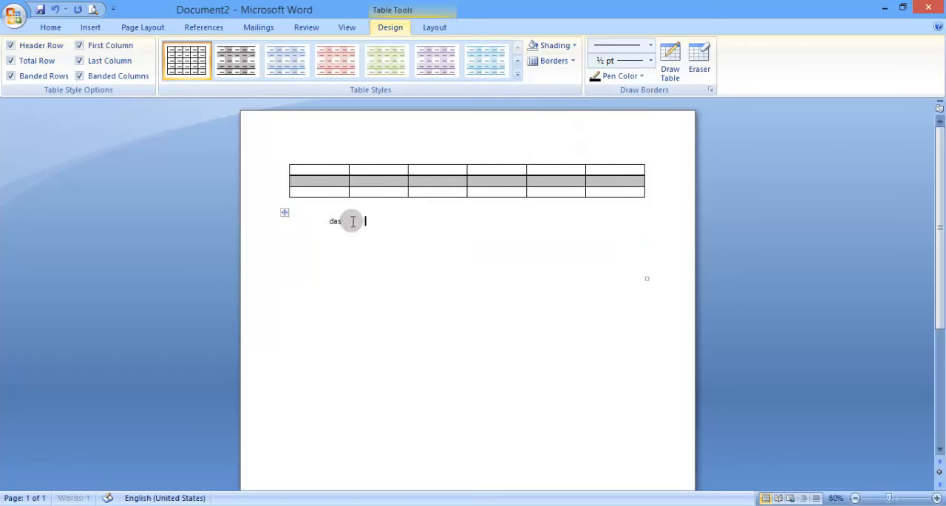
{"action": "key", "text": "Tab"}
{"action": "type", "text": "sda"}
{"action": "key", "text": "Tab"}
{"action": "type", "text": "d"}
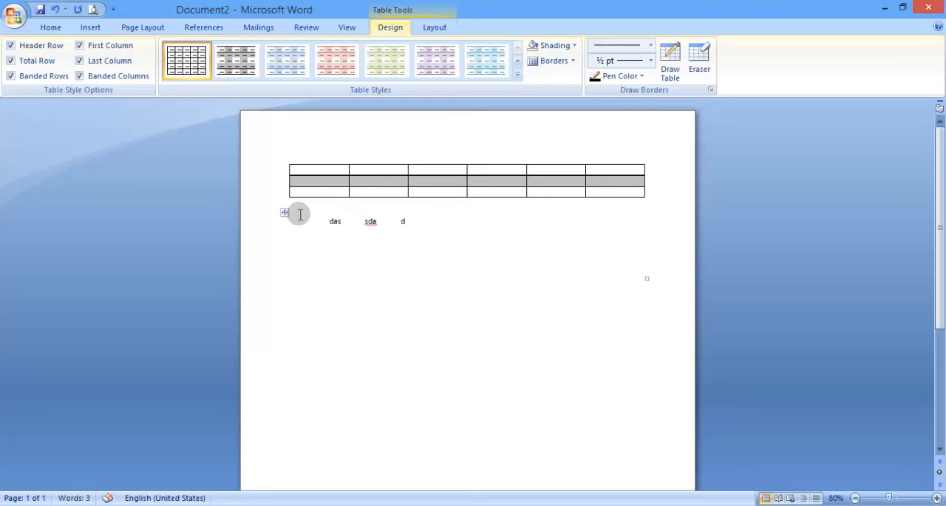
Add a bottom border to the entire second table
{"action": "left_click", "coordinate": [288, 214]}
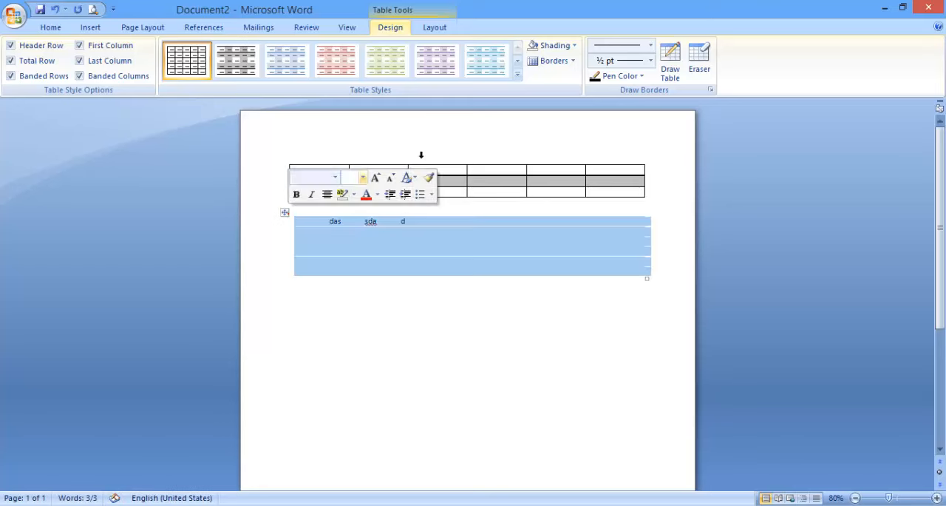
{"action": "left_click", "coordinate": [572, 61]}
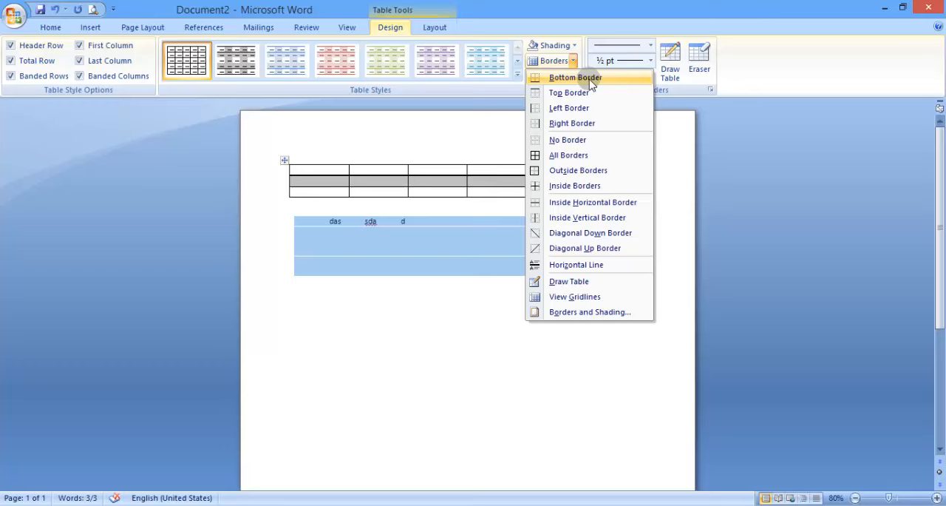
{"action": "left_click", "coordinate": [592, 83]}
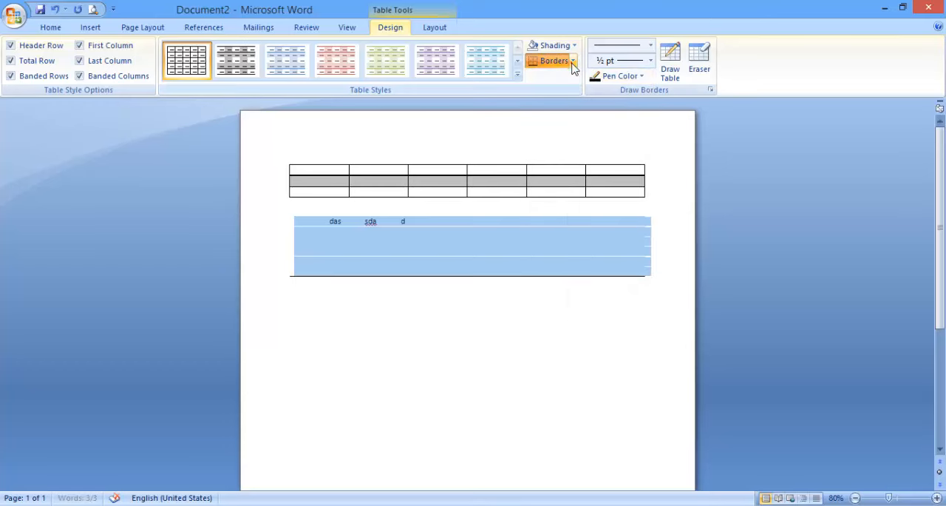
Add inside horizontal borders between the rows of the second table
{"action": "left_click", "coordinate": [572, 62]}
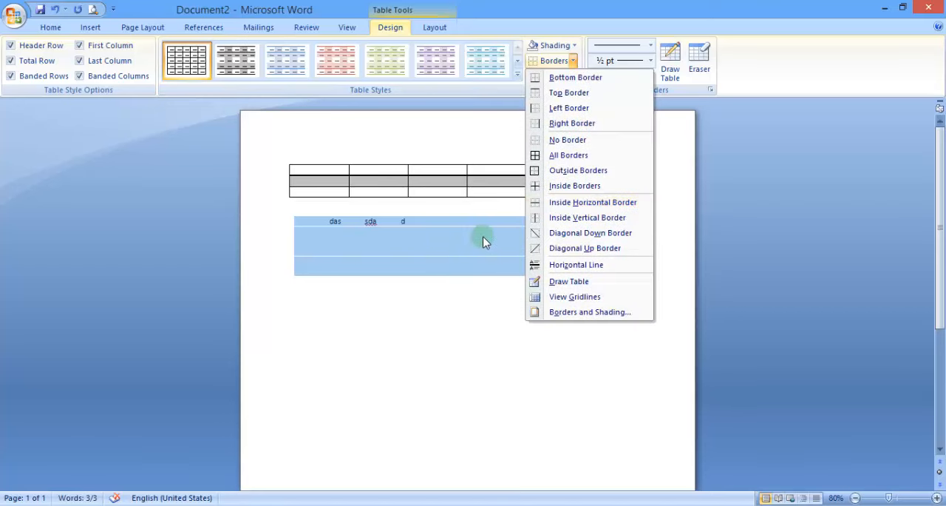
{"action": "left_click", "coordinate": [574, 202]}
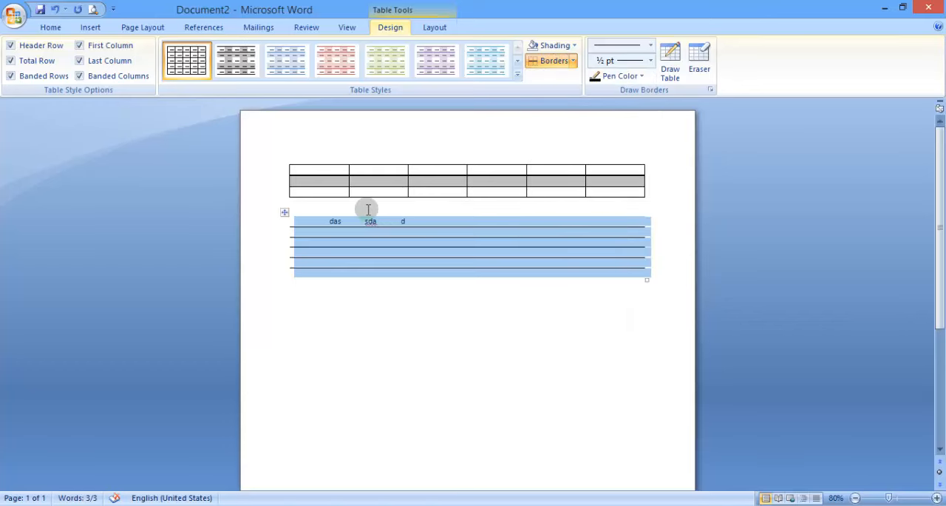
Add inside vertical borders between the columns of the second table
{"action": "left_click_drag", "start_coordinate": [888, 497], "coordinate": [900, 500]}
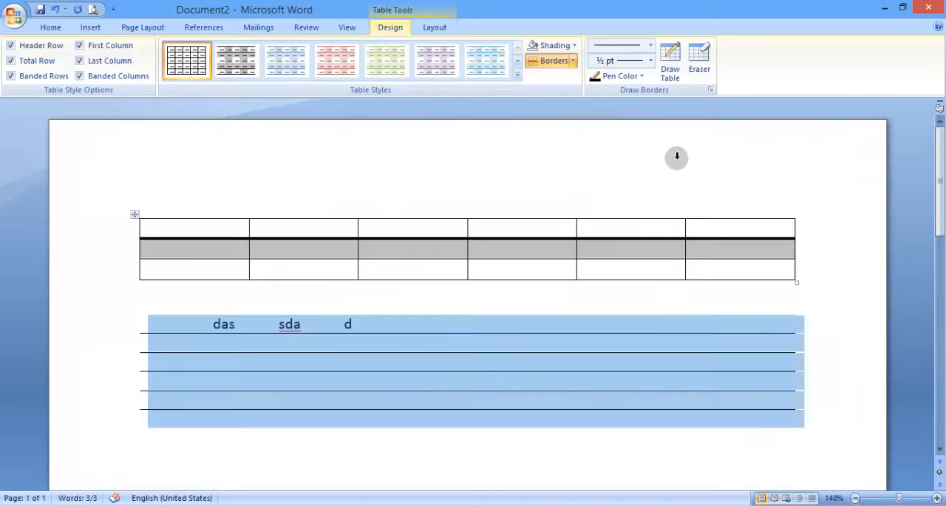
{"action": "left_click", "coordinate": [573, 62]}
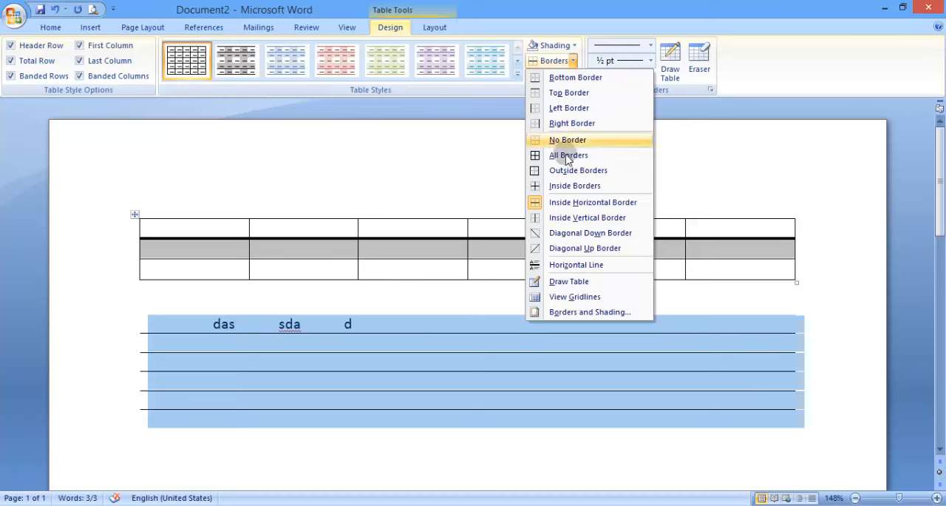
{"action": "left_click", "coordinate": [565, 219]}
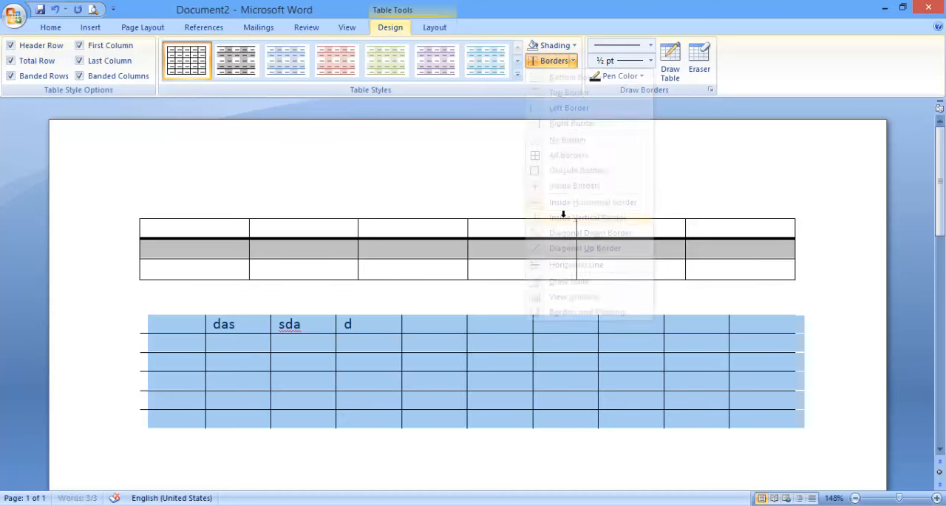
Add diagonal down and diagonal up borders to all cells of the second table
{"action": "left_click", "coordinate": [573, 62]}
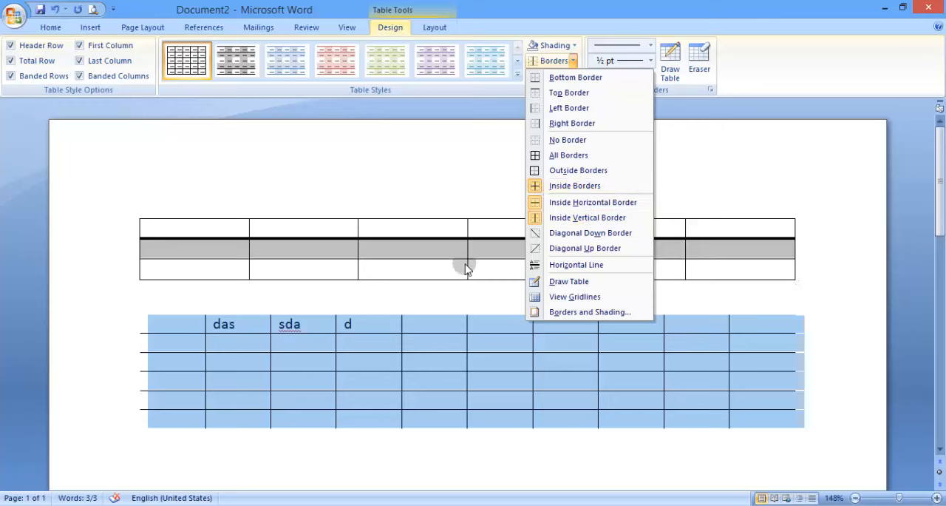
{"action": "left_click", "coordinate": [541, 234]}
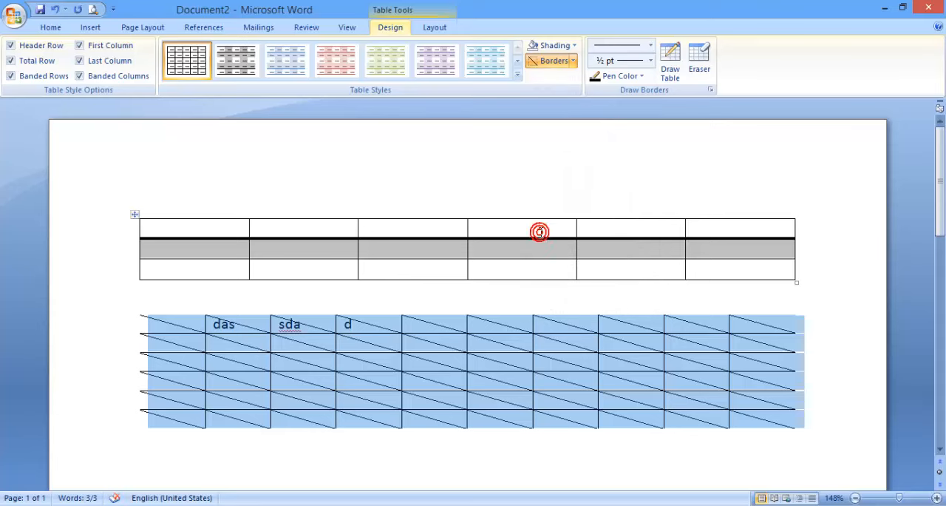
{"action": "left_click", "coordinate": [574, 62]}
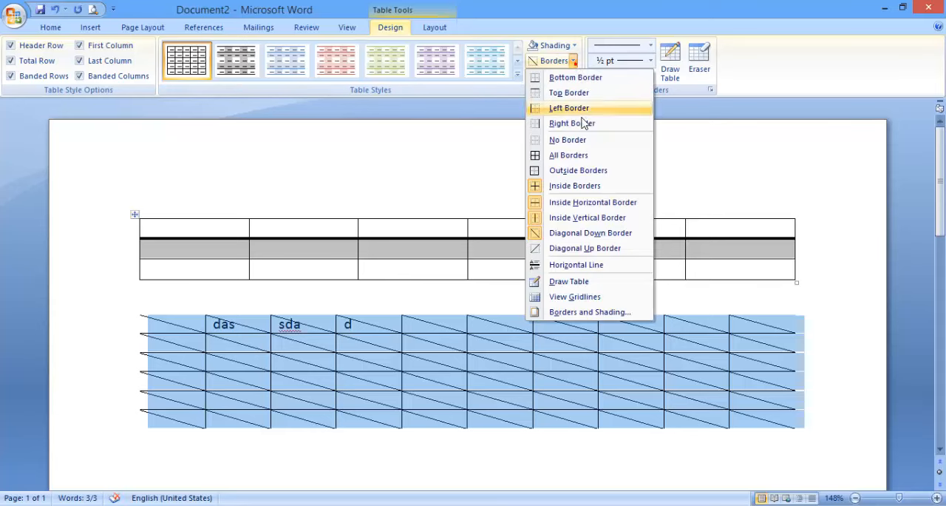
{"action": "left_click", "coordinate": [577, 248]}
Enter dd in the fifth cell of the second table's first row
{"action": "left_click", "coordinate": [443, 323]}
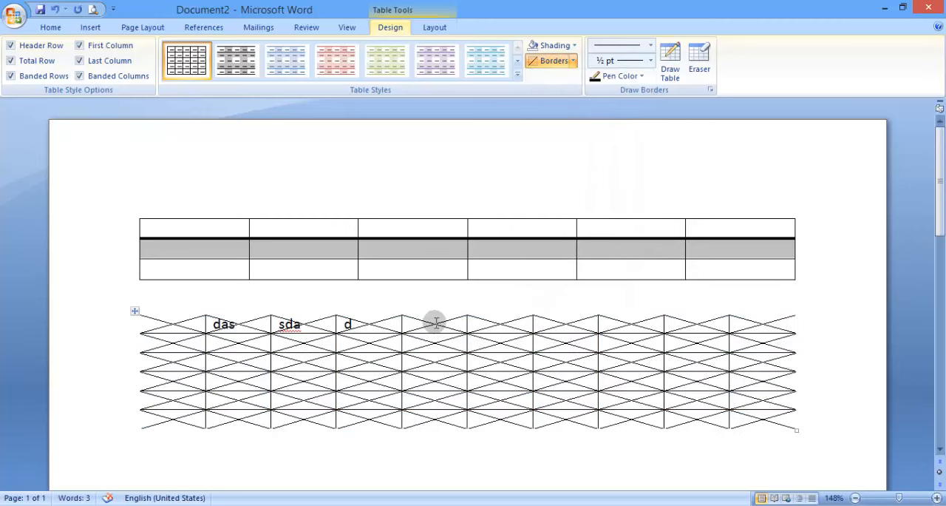
{"action": "type", "text": "dd"}
Remove every border, including the diagonals, from the second table and apply All Borders to it
{"action": "left_click", "coordinate": [134, 311]}
{"action": "left_click", "coordinate": [572, 60]}
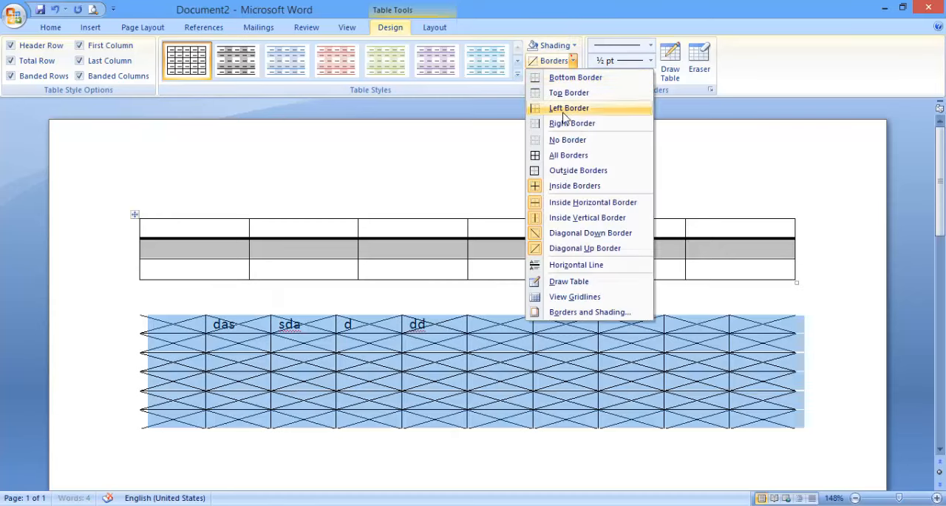
{"action": "left_click", "coordinate": [566, 141]}
{"action": "left_click", "coordinate": [573, 61]}
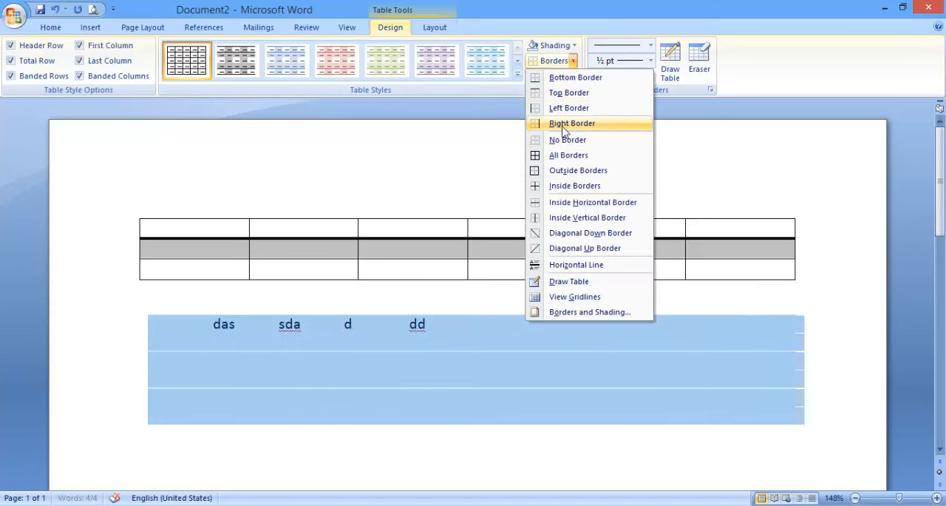
{"action": "left_click", "coordinate": [561, 155]}
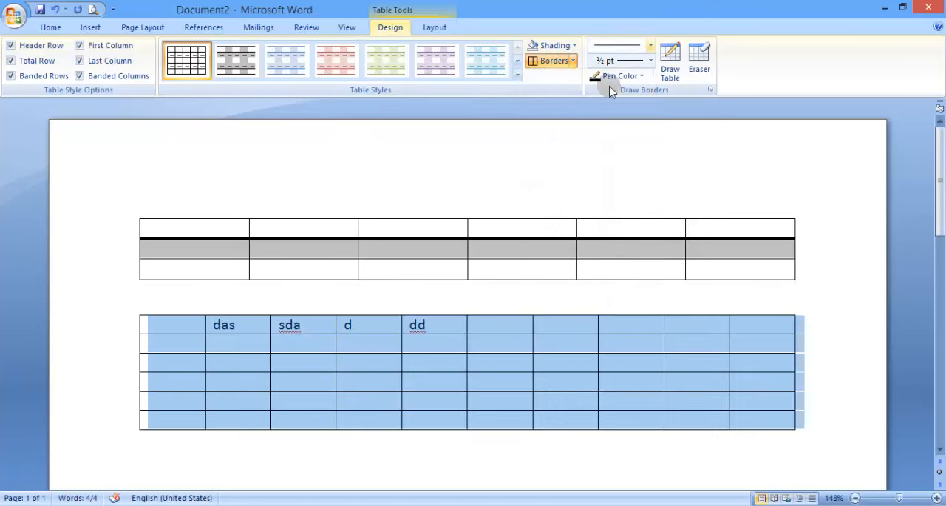
Insert a horizontal line in the sixth cell of the second table's second row
{"action": "left_click", "coordinate": [573, 61]}
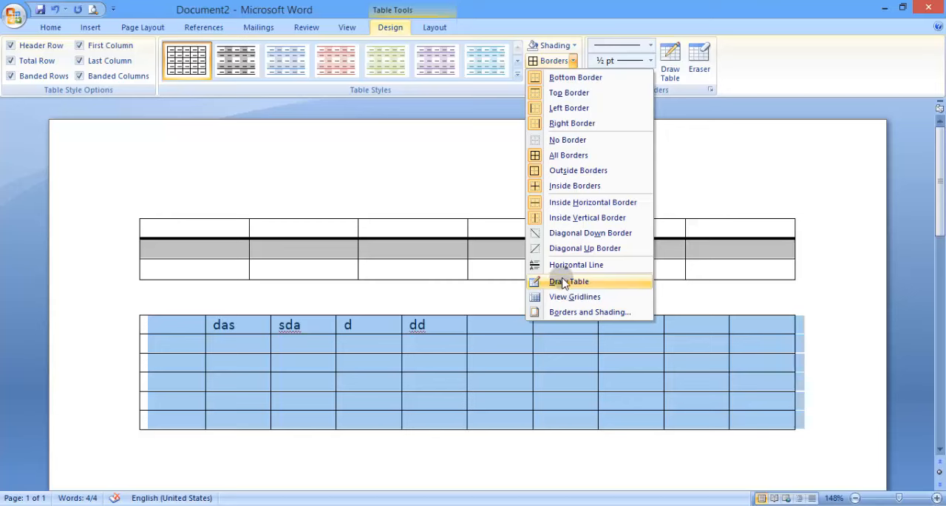
{"action": "left_click", "coordinate": [432, 342]}
{"action": "left_click", "coordinate": [444, 345]}
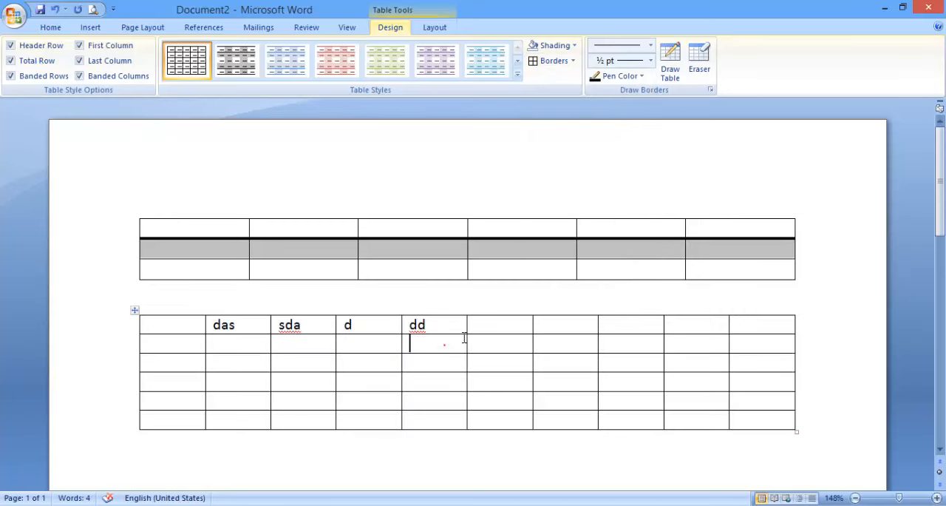
{"action": "left_click", "coordinate": [498, 343]}
{"action": "left_click", "coordinate": [573, 60]}
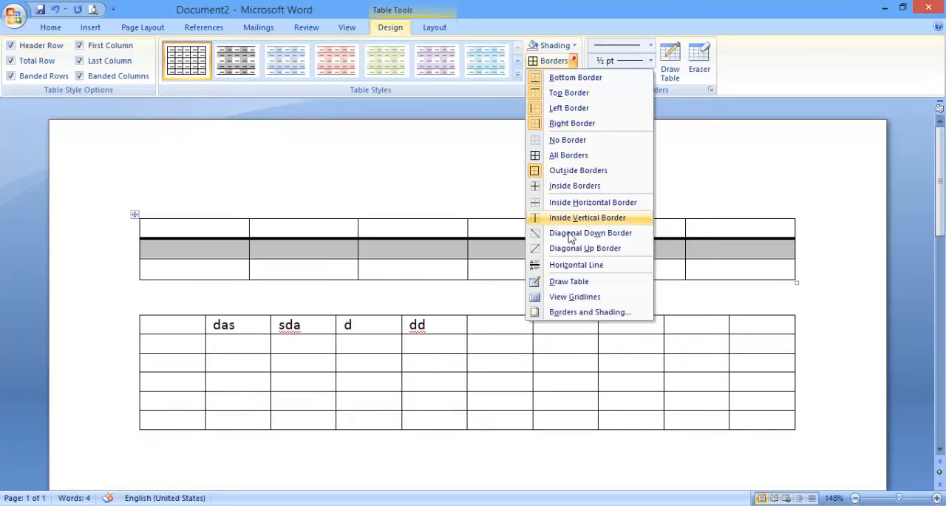
{"action": "left_click", "coordinate": [569, 265]}
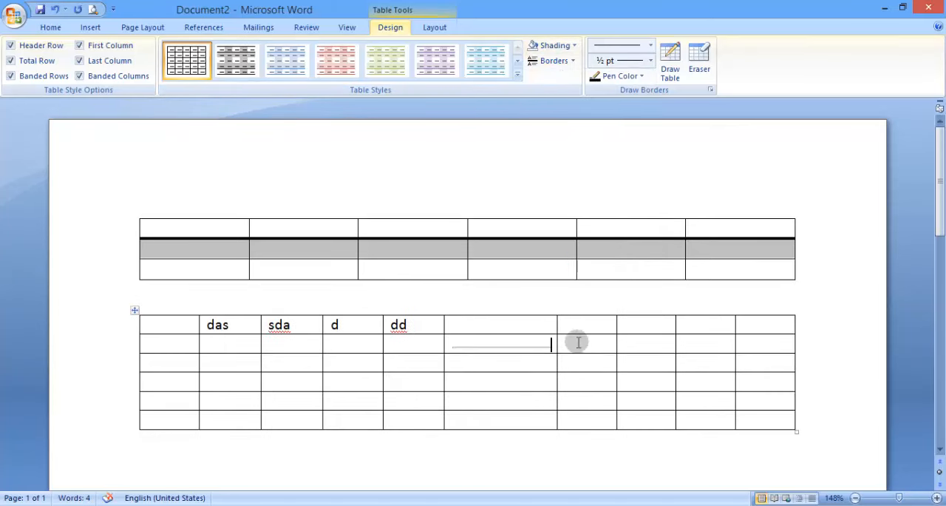
Draw the outer frame of a new table below the second table with the Draw Table tool
{"action": "left_click", "coordinate": [572, 61]}
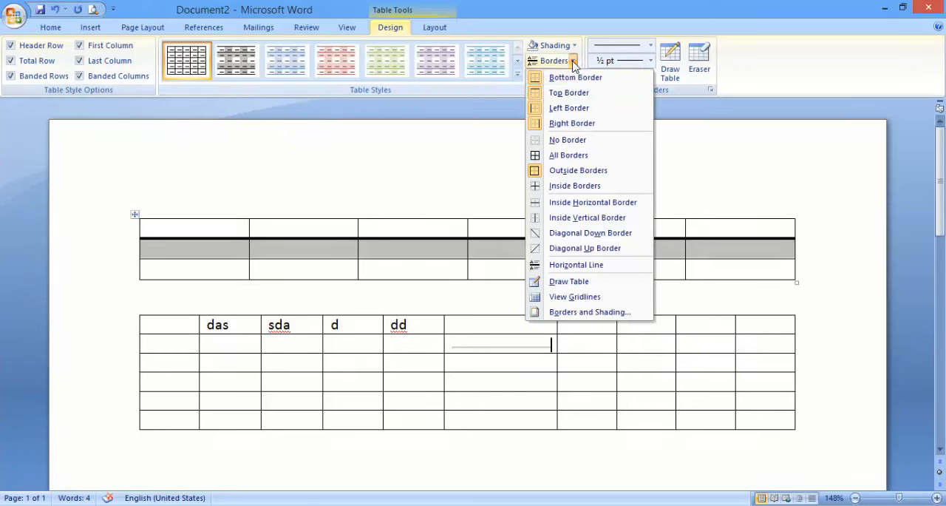
{"action": "left_click", "coordinate": [558, 285]}
{"action": "scroll", "coordinate": [448, 260], "scroll_direction": "down", "scroll_amount": 3}
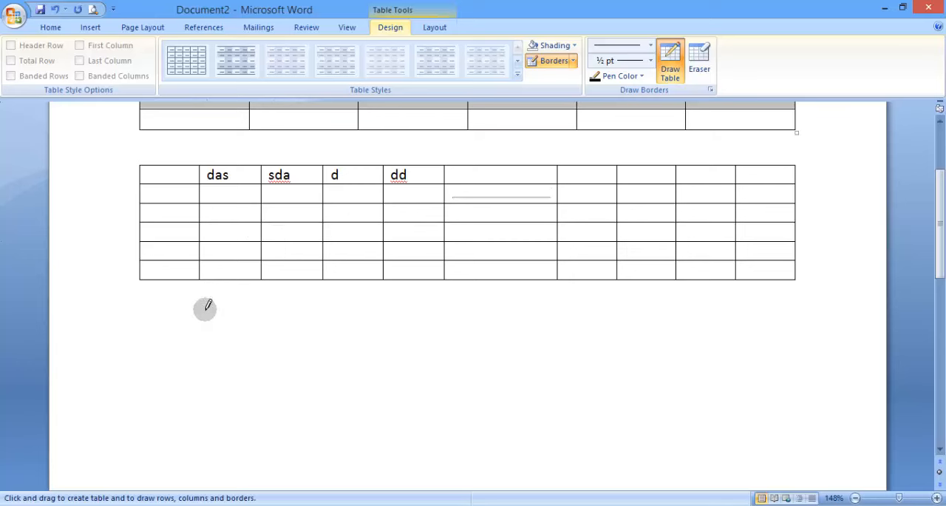
{"action": "left_click_drag", "start_coordinate": [167, 317], "coordinate": [344, 421]}
{"action": "mouse_move", "coordinate": [650, 428]}
{"action": "left_mouse_down"}
{"action": "mouse_move", "coordinate": [784, 420]}
{"action": "mouse_move", "coordinate": [796, 452]}
{"action": "left_mouse_up"}
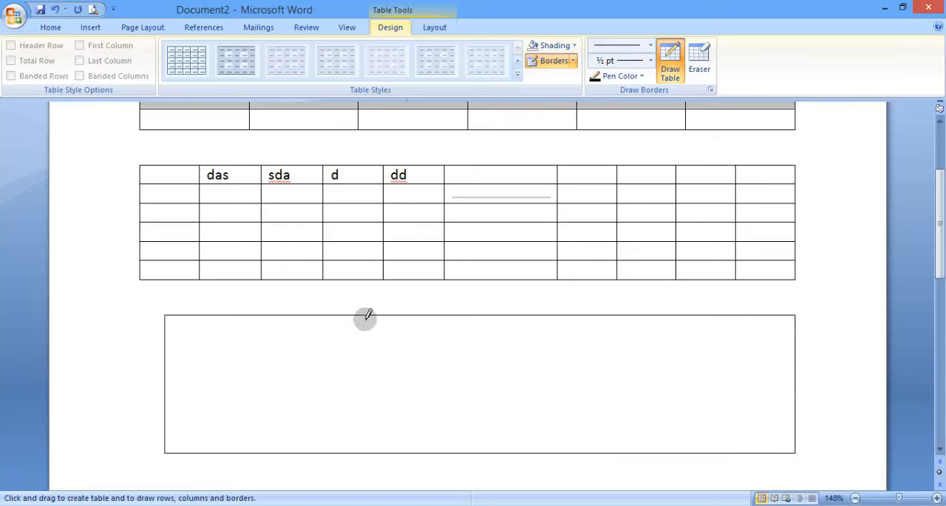
Draw two vertical lines inside the new table to divide it into three columns
{"action": "mouse_move", "coordinate": [343, 316]}
{"action": "left_mouse_down"}
{"action": "mouse_move", "coordinate": [343, 340]}
{"action": "mouse_move", "coordinate": [363, 356]}
{"action": "left_mouse_up"}
{"action": "left_click_drag", "start_coordinate": [339, 316], "coordinate": [338, 430]}
{"action": "left_click_drag", "start_coordinate": [560, 317], "coordinate": [562, 405]}
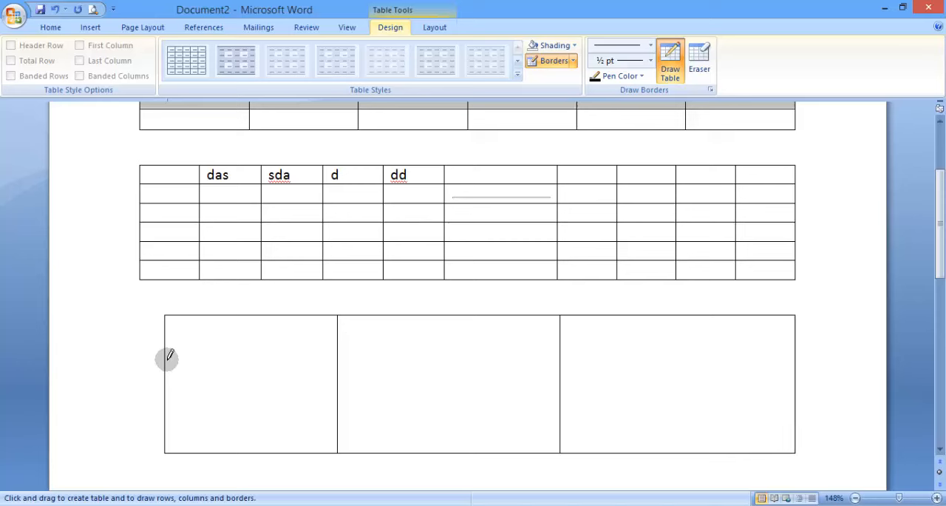
Draw two horizontal lines across the drawn table to divide it into three rows
{"action": "left_click_drag", "start_coordinate": [166, 354], "coordinate": [214, 348]}
{"action": "left_click_drag", "start_coordinate": [685, 350], "coordinate": [687, 352]}
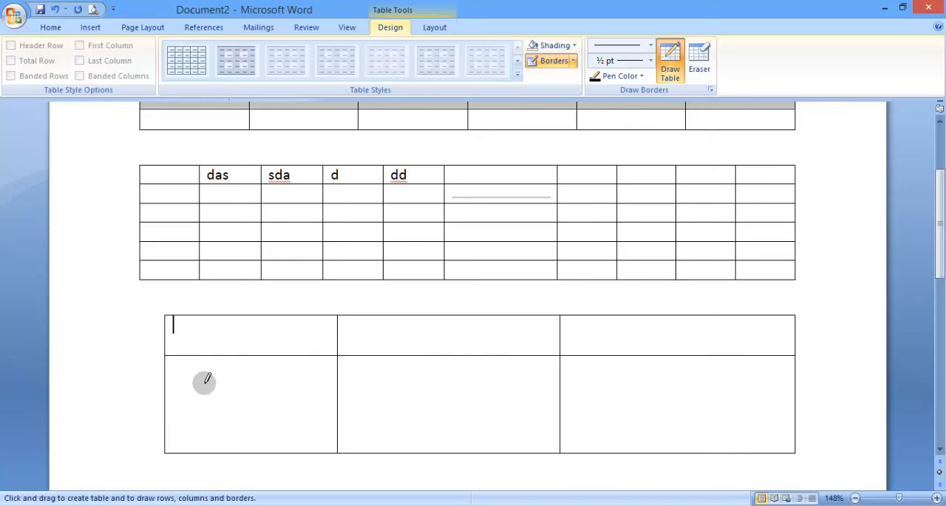
{"action": "left_click_drag", "start_coordinate": [179, 394], "coordinate": [336, 385]}
{"action": "left_click_drag", "start_coordinate": [646, 387], "coordinate": [683, 390]}
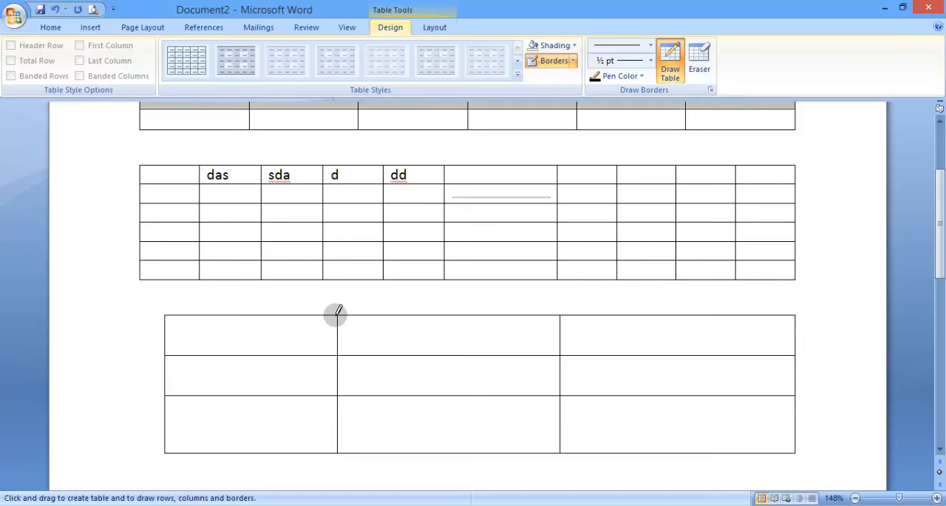
Using a 3 pt thin-thick-thin triple line, redraw the divider between the drawn table's second and third columns and split the second column vertically
{"action": "left_click", "coordinate": [625, 46]}
{"action": "left_click_drag", "start_coordinate": [658, 112], "coordinate": [657, 232]}
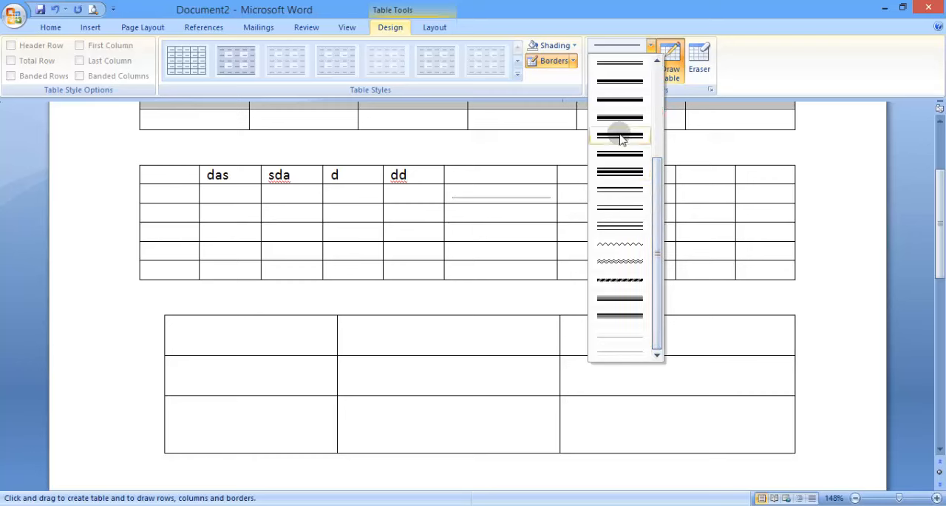
{"action": "left_click", "coordinate": [619, 233]}
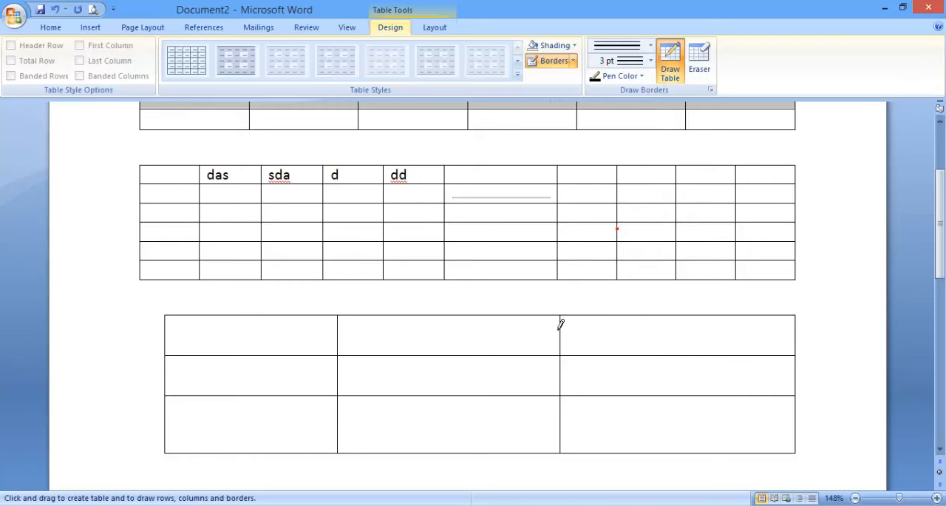
{"action": "left_click_drag", "start_coordinate": [561, 326], "coordinate": [560, 408]}
{"action": "left_click_drag", "start_coordinate": [458, 315], "coordinate": [456, 407]}
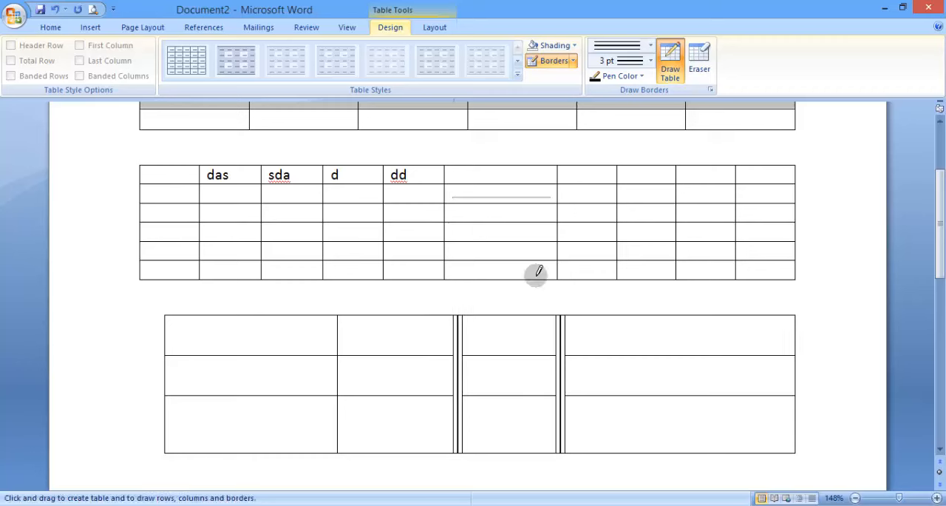
Draw a 6 pt triple vertical line between the first plain divider and the nearest triple divider of the drawn table
{"action": "left_click", "coordinate": [635, 65]}
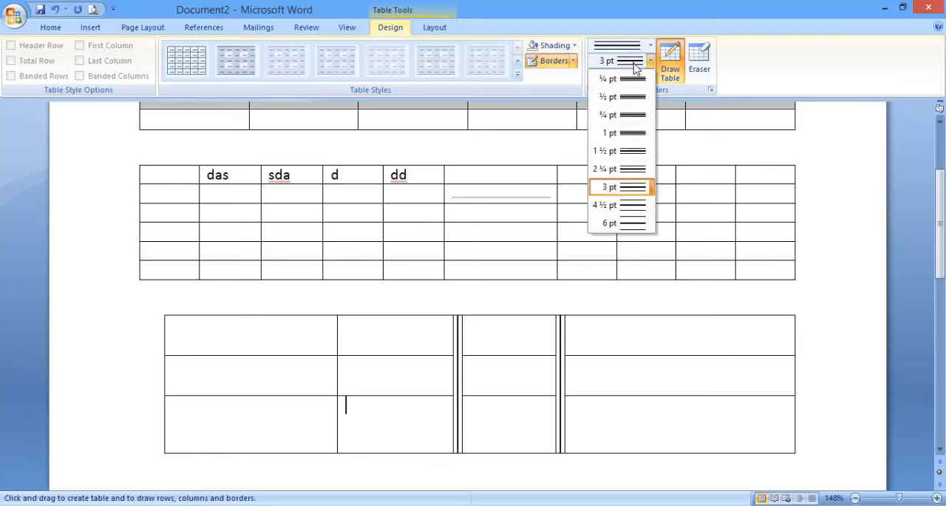
{"action": "left_click", "coordinate": [624, 223]}
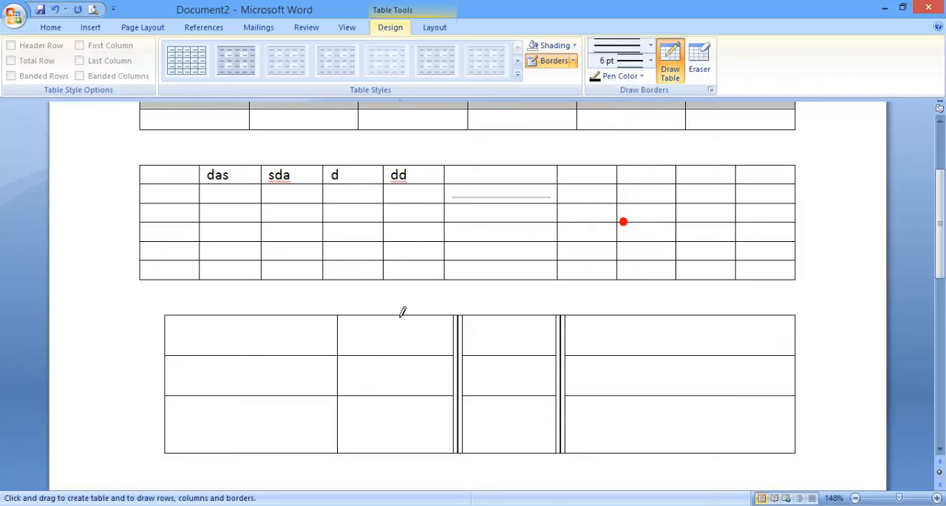
{"action": "mouse_move", "coordinate": [400, 316]}
{"action": "left_mouse_down"}
{"action": "mouse_move", "coordinate": [402, 407]}
{"action": "mouse_move", "coordinate": [405, 400]}
{"action": "left_mouse_up"}
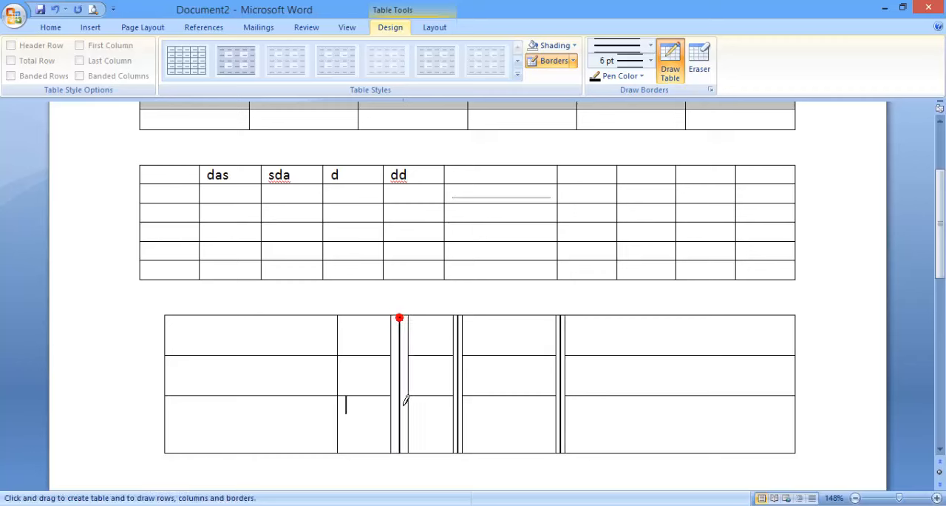
Draw a ½ pt triple vertical line through the last column of the drawn table
{"action": "left_click", "coordinate": [650, 61]}
{"action": "left_click", "coordinate": [625, 95]}
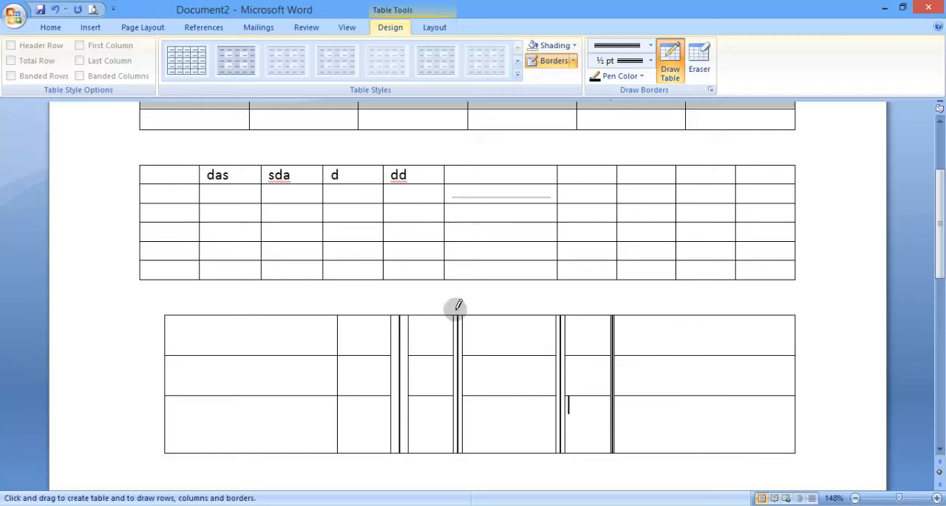
Set the pen color for drawing table borders to red
{"action": "left_click", "coordinate": [620, 77]}
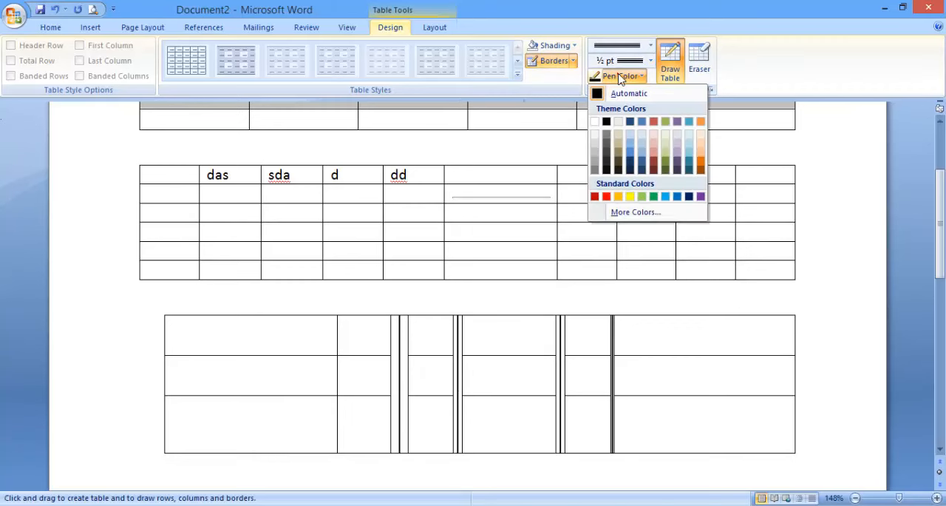
{"action": "left_click", "coordinate": [606, 196]}
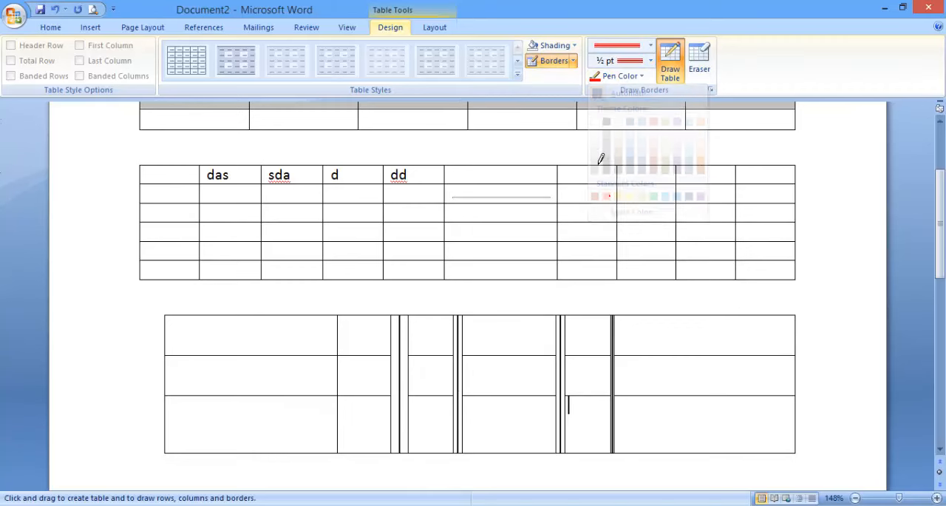